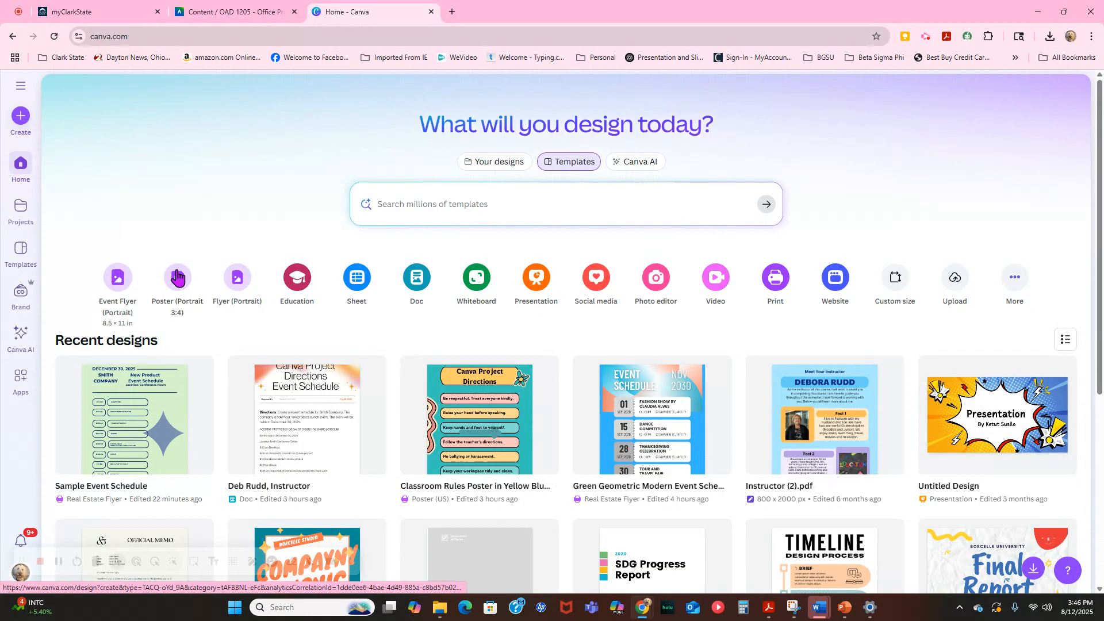
Search the template library for "event schedule"
left_click(404, 206)
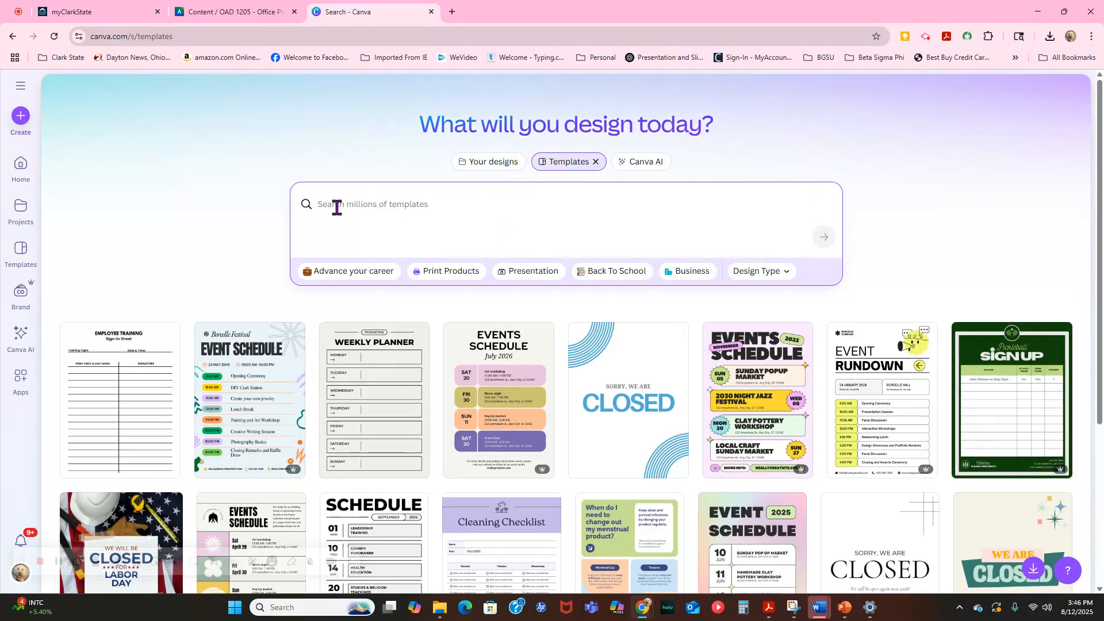
type("even")
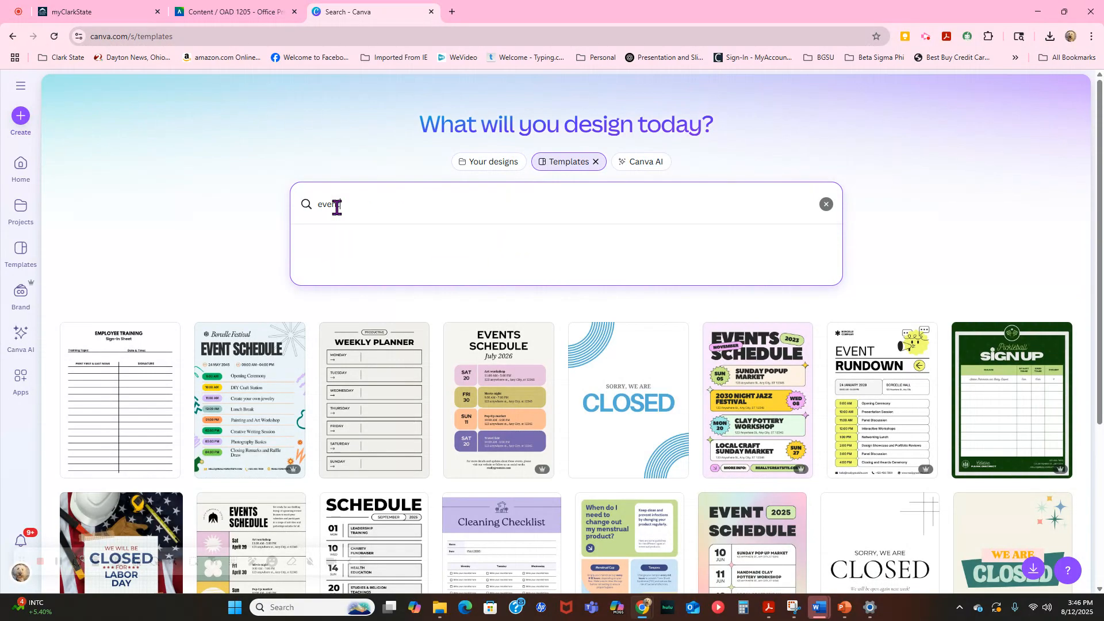
type("t schedule")
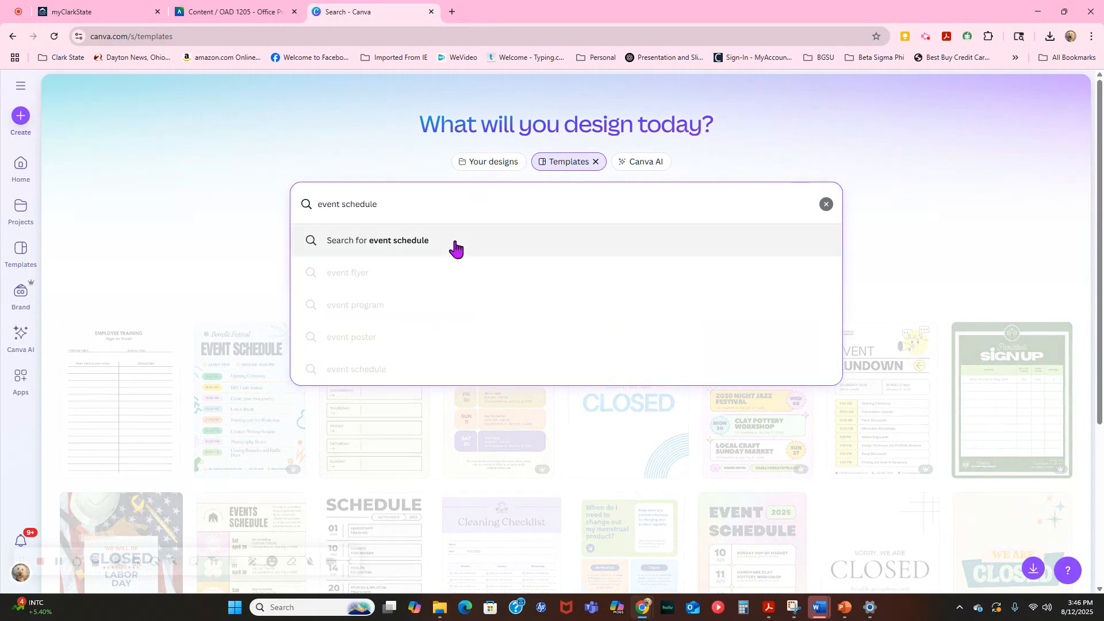
left_click(454, 242)
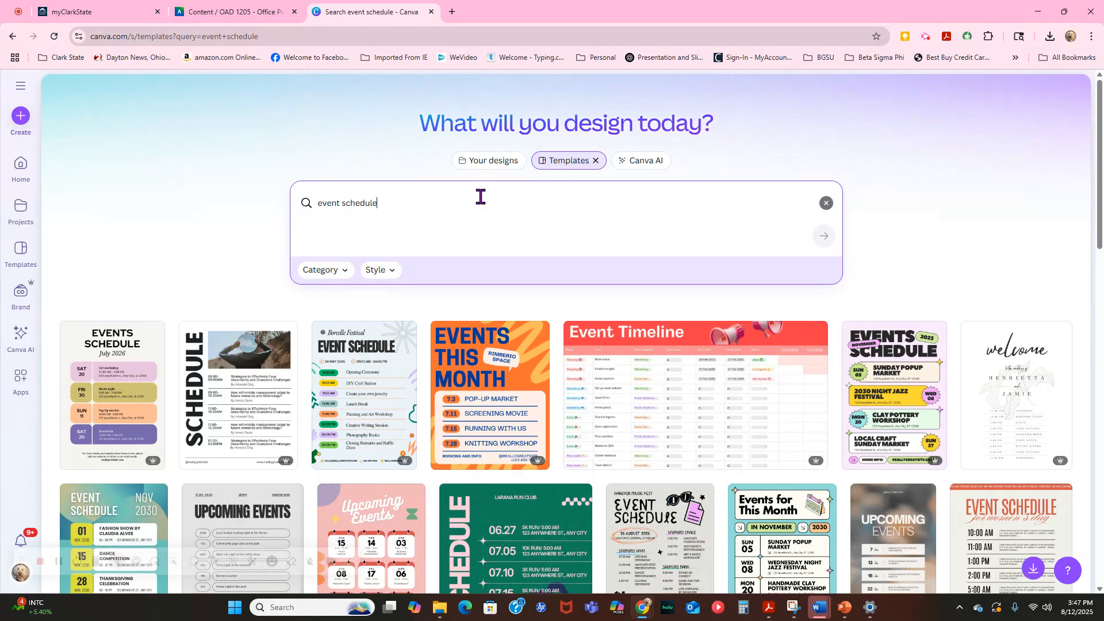
Find the Mint Green Modern Simple Upcoming Event Flyer among the results and open it for customizing at 73% zoom
scroll(481, 199, "down", 2)
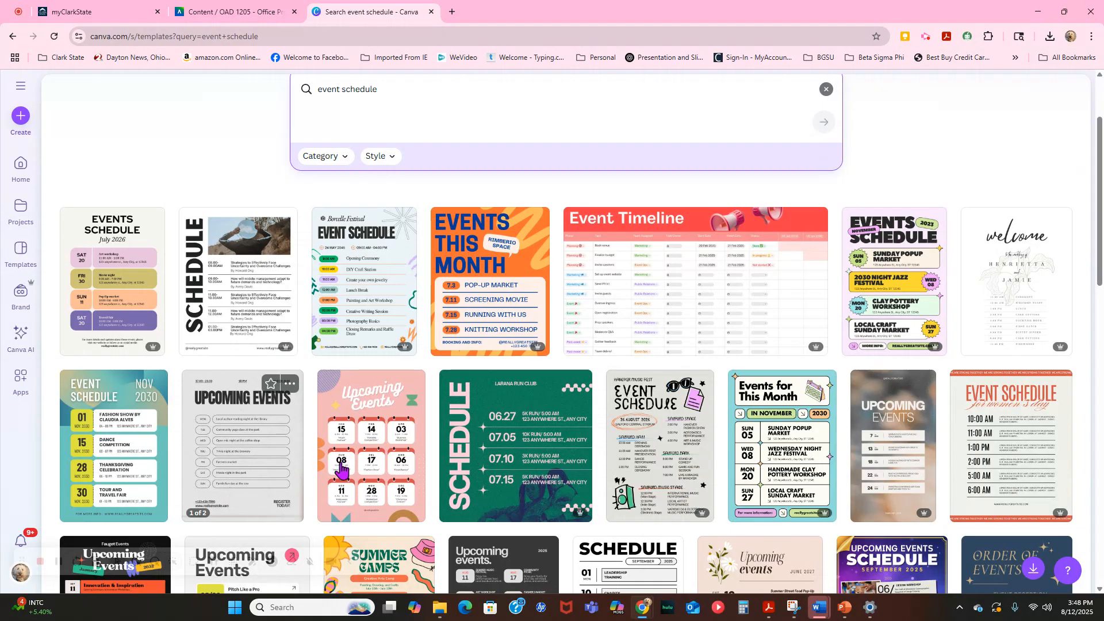
scroll(341, 469, "down", 2)
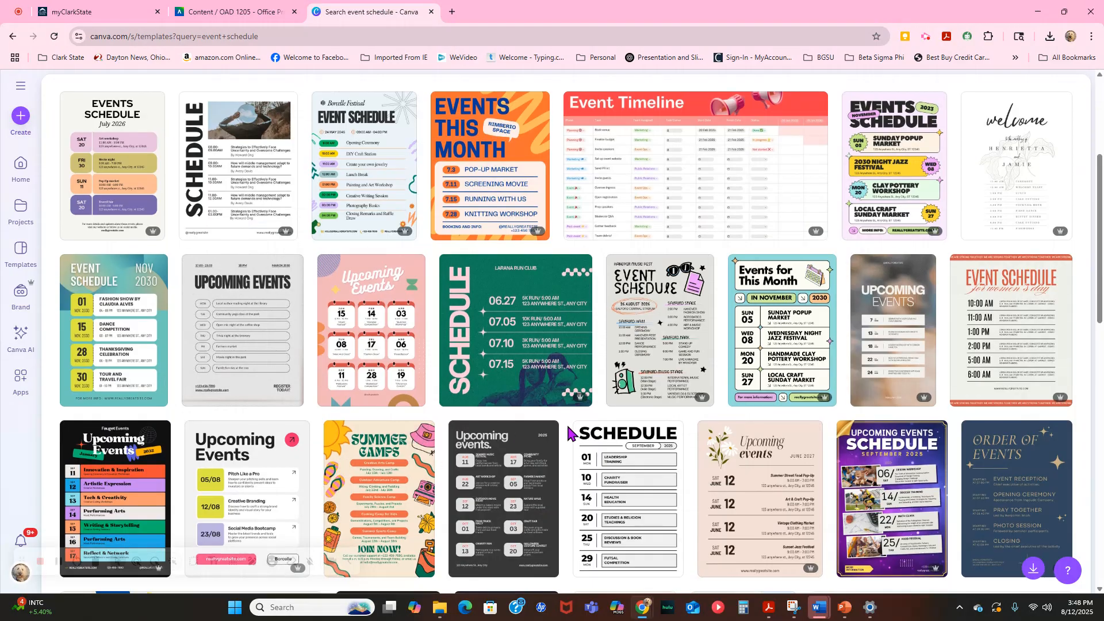
scroll(568, 432, "down", 2)
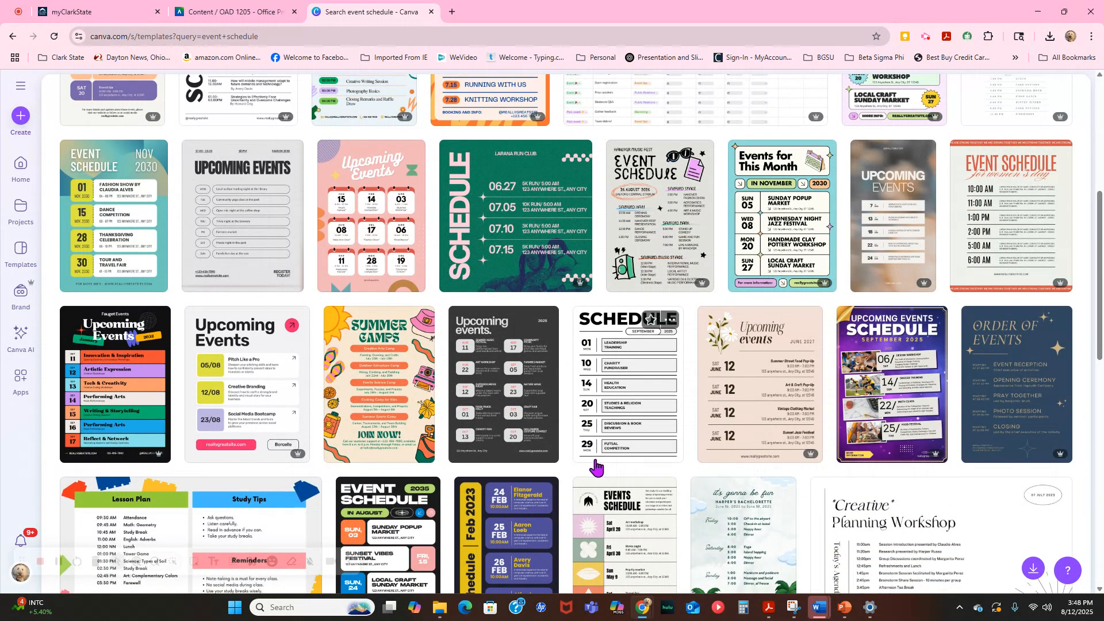
scroll(597, 467, "down", 1)
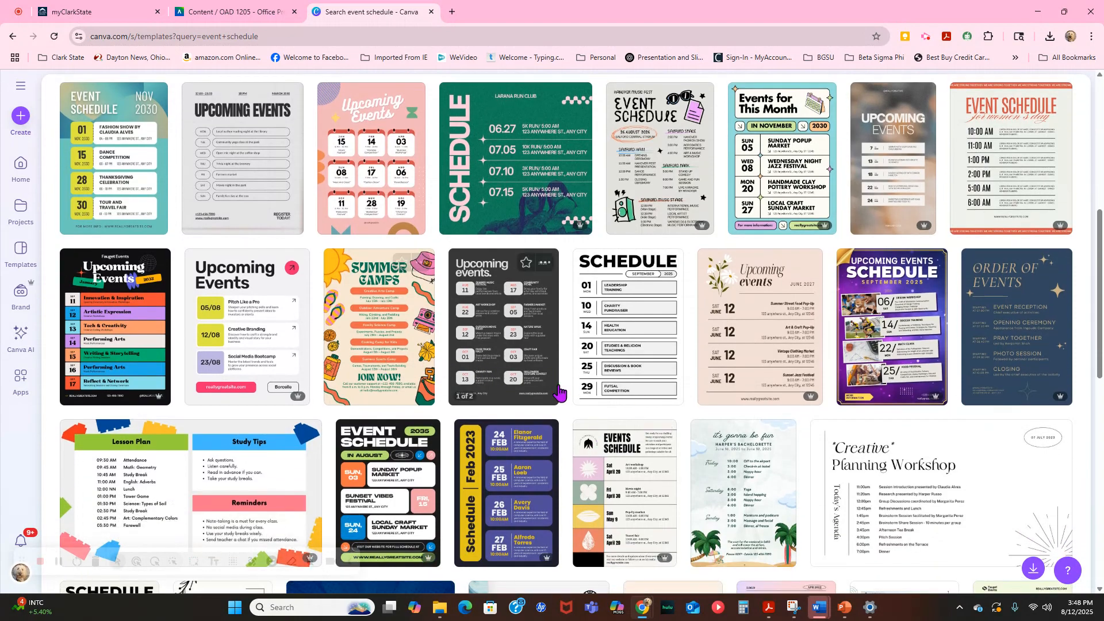
scroll(665, 400, "down", 1)
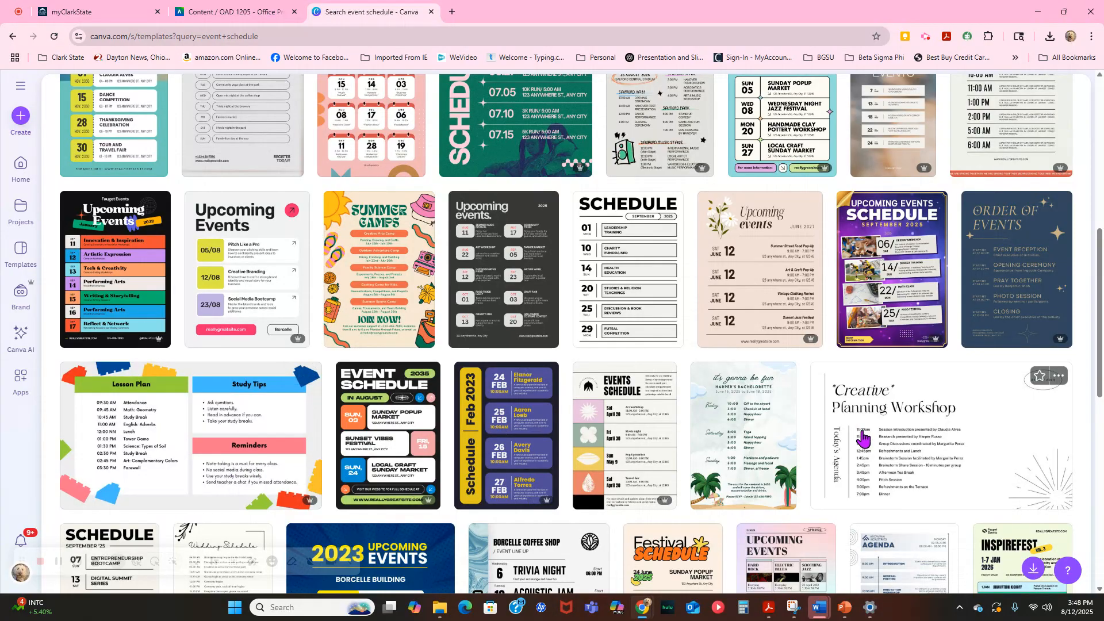
scroll(862, 438, "down", 3)
scroll(863, 437, "down", 3)
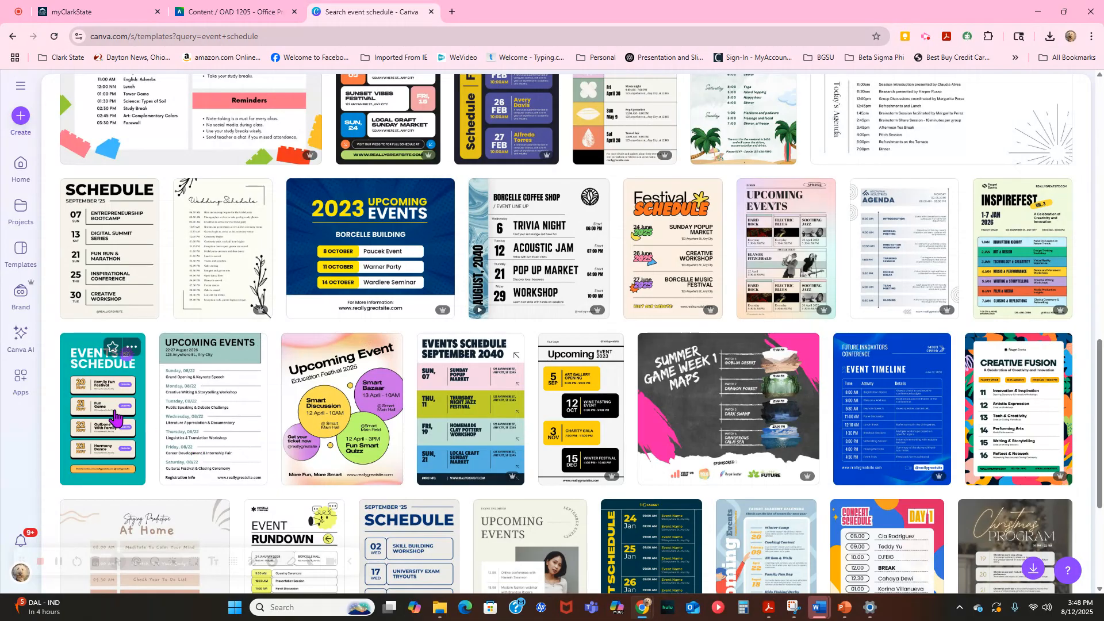
left_click(200, 417)
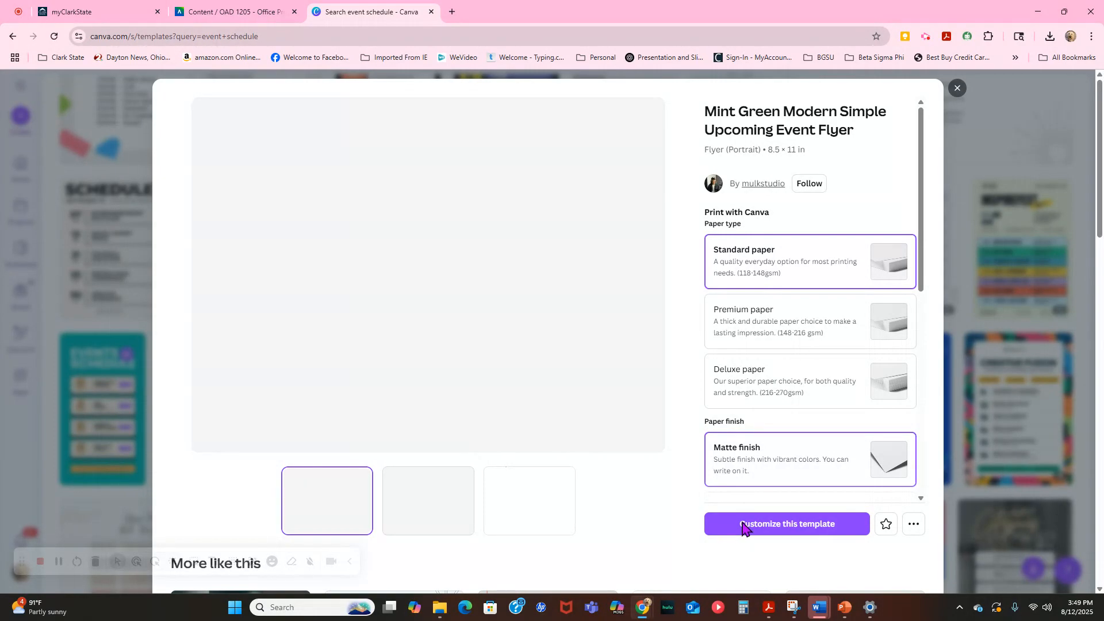
left_click(742, 525)
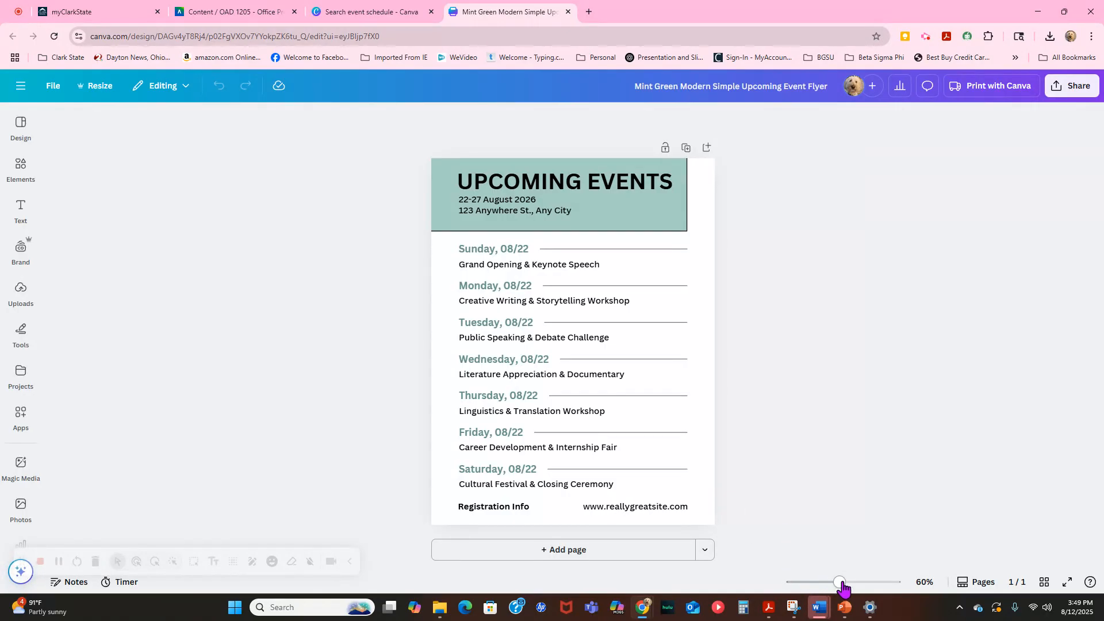
mouse_move(843, 586)
left_mouse_down()
mouse_move(873, 585)
mouse_move(846, 584)
left_mouse_up()
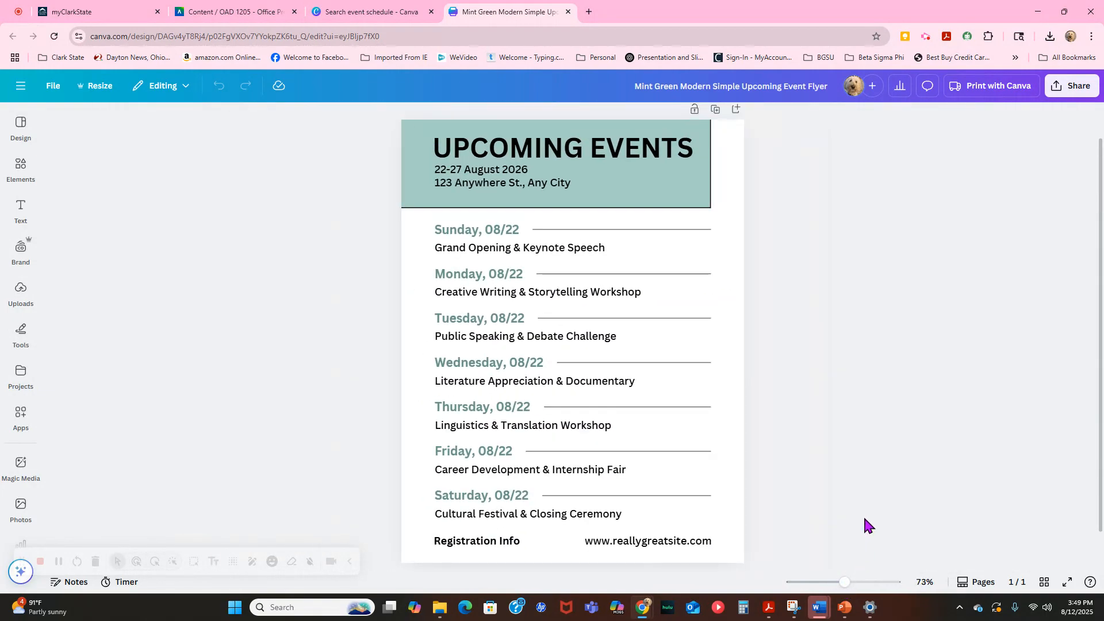
double_click(486, 233)
left_click(574, 253)
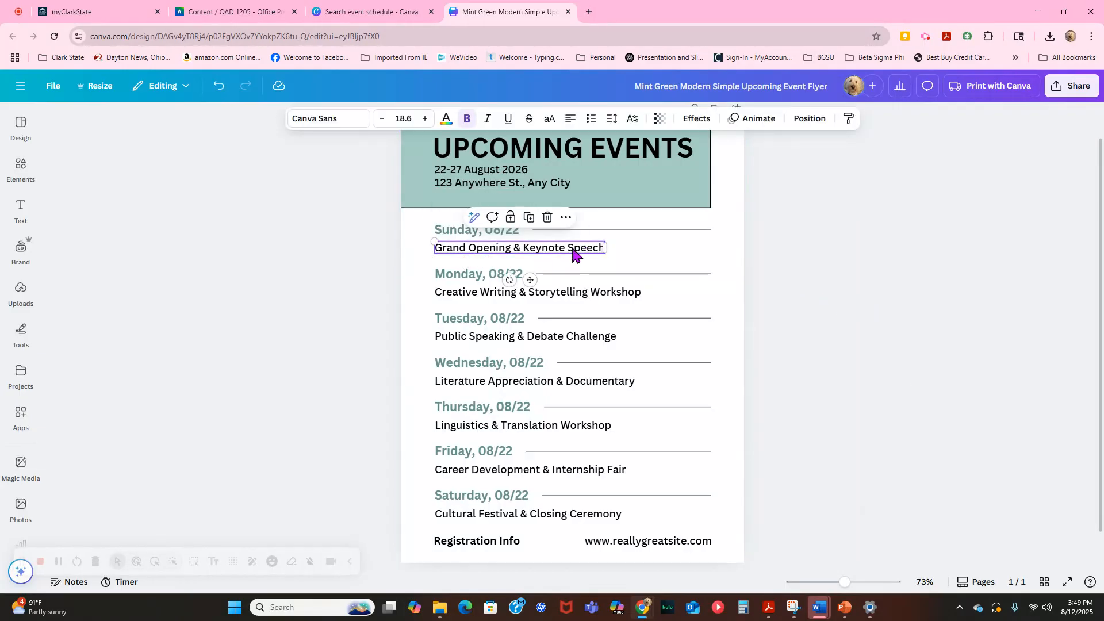
left_click(481, 282)
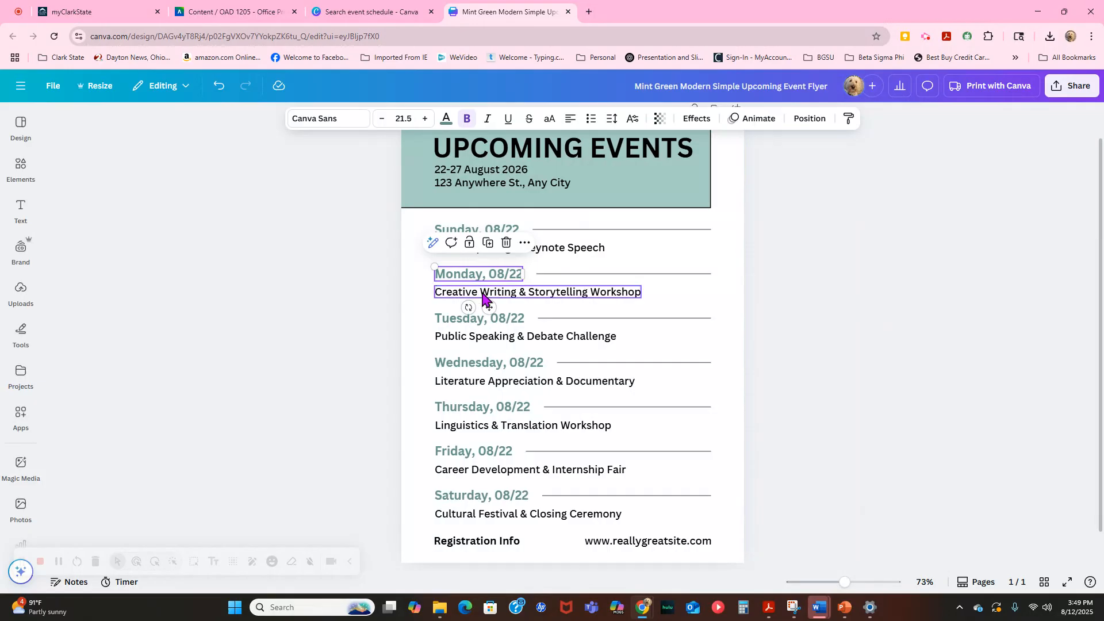
left_click(484, 321)
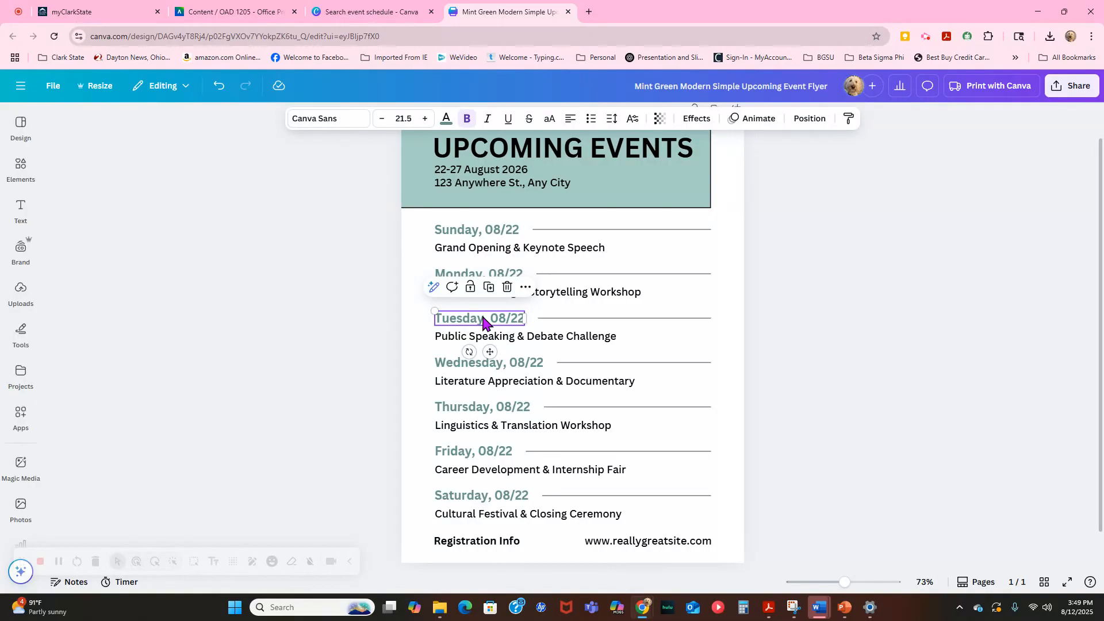
left_click(458, 231)
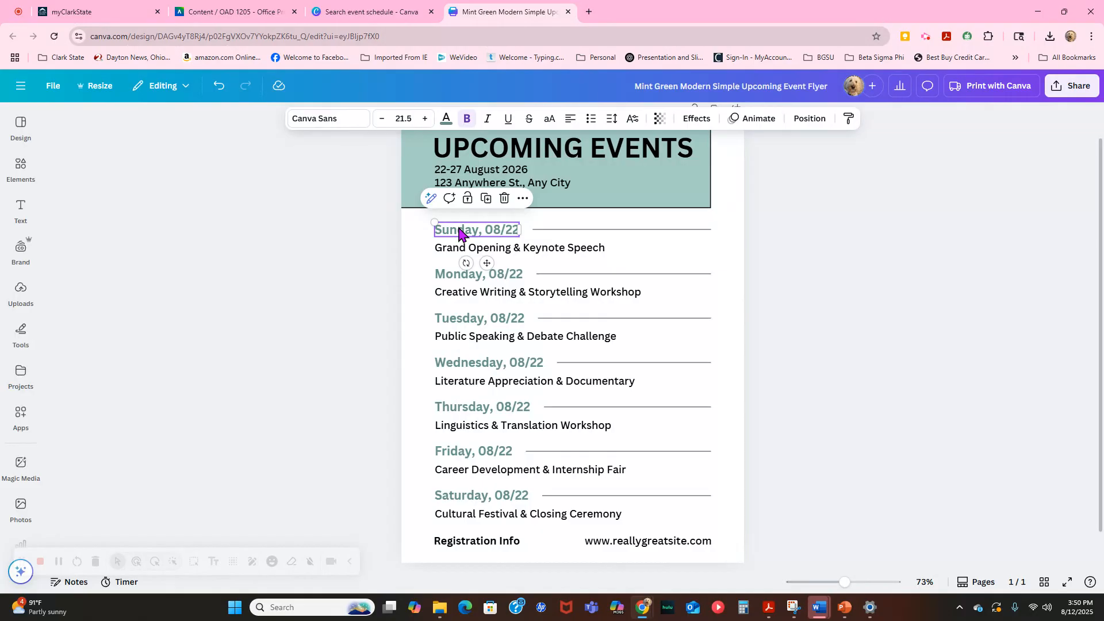
Replace the flyer's "UPCOMING EVENTS" title with "EVENT SCHEDULE"
left_click(465, 151)
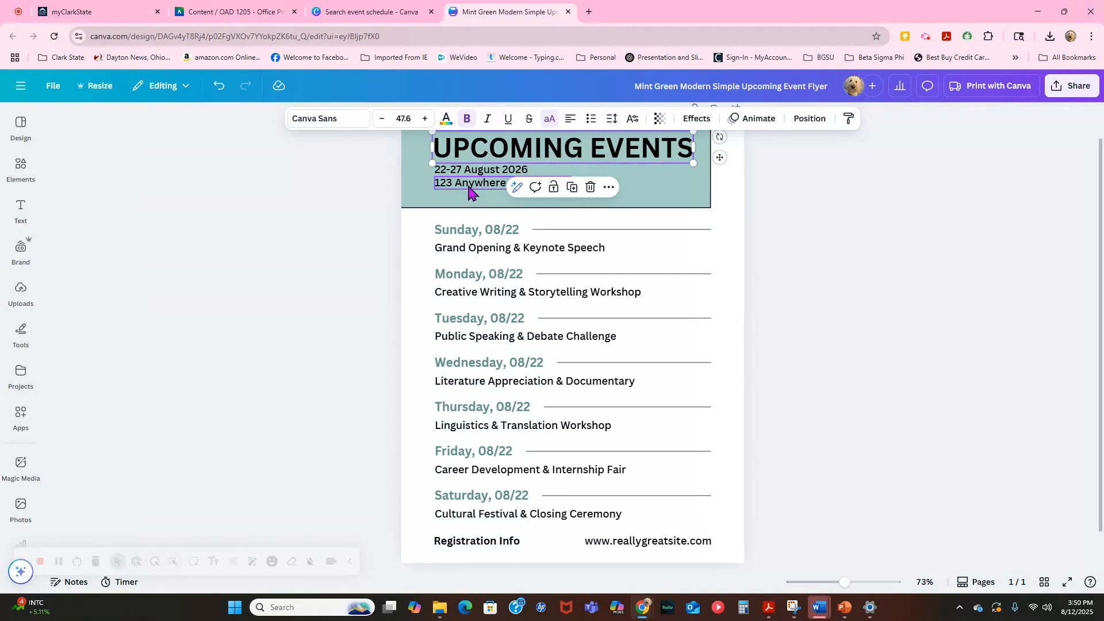
double_click(493, 151)
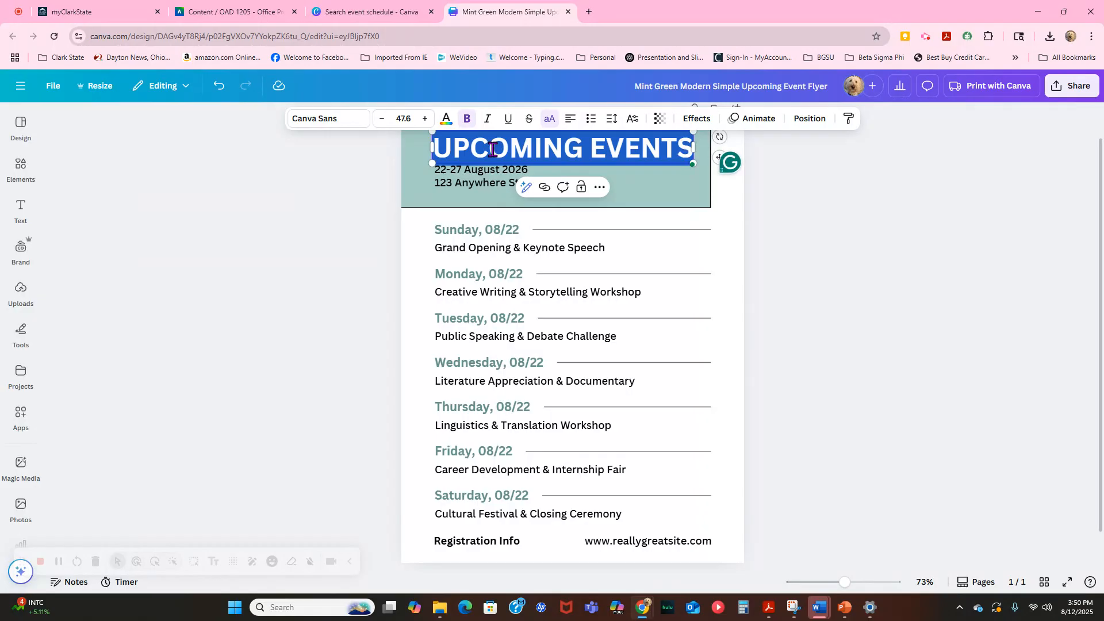
type("EVE")
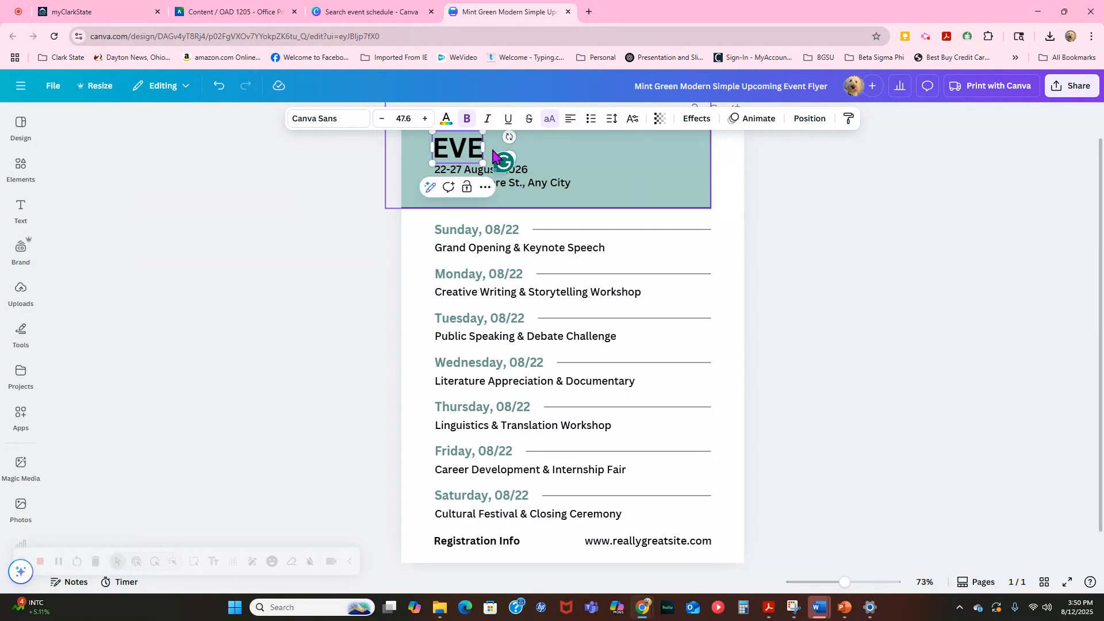
type("NT SCHEDULE")
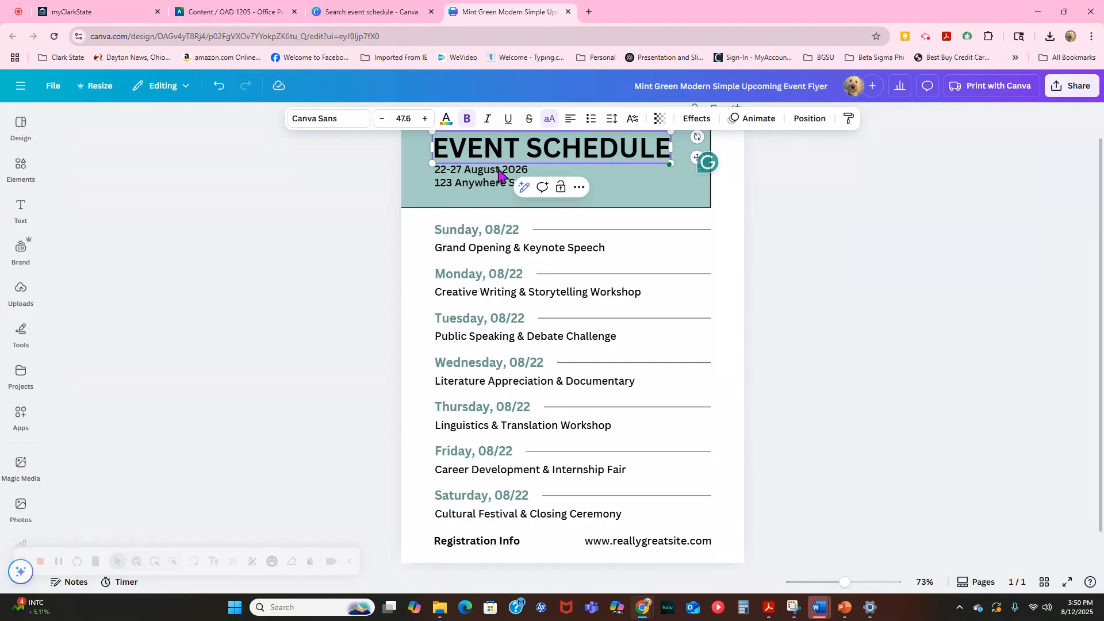
Replace the date line under the flyer title with "December 25, 2025"
left_click(501, 172)
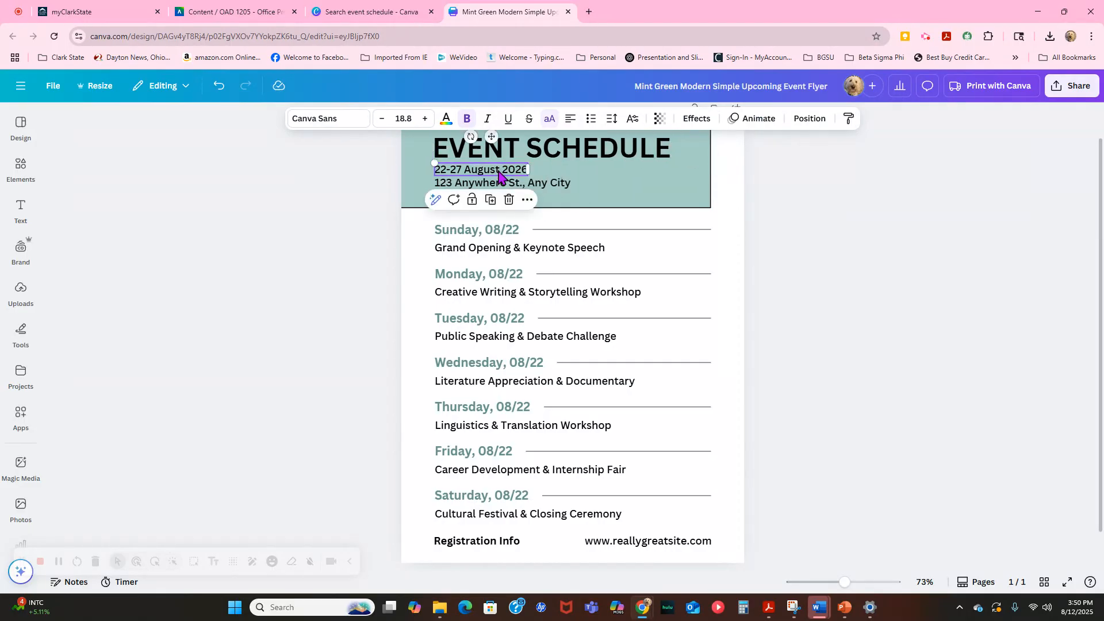
double_click(449, 169)
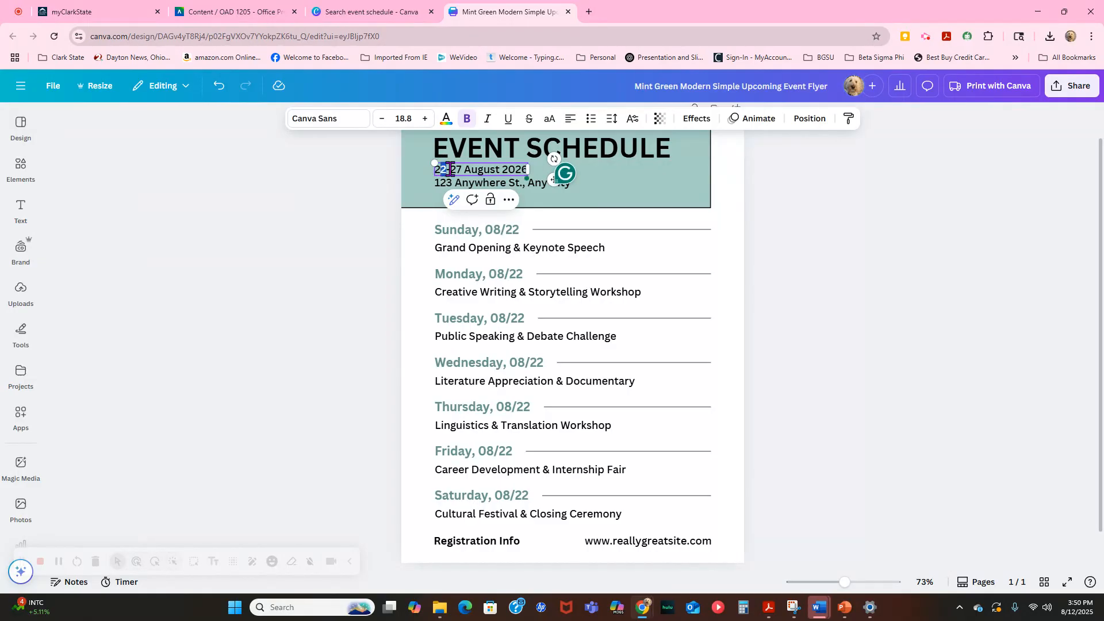
left_click_drag(451, 169, 527, 177)
left_click(444, 171)
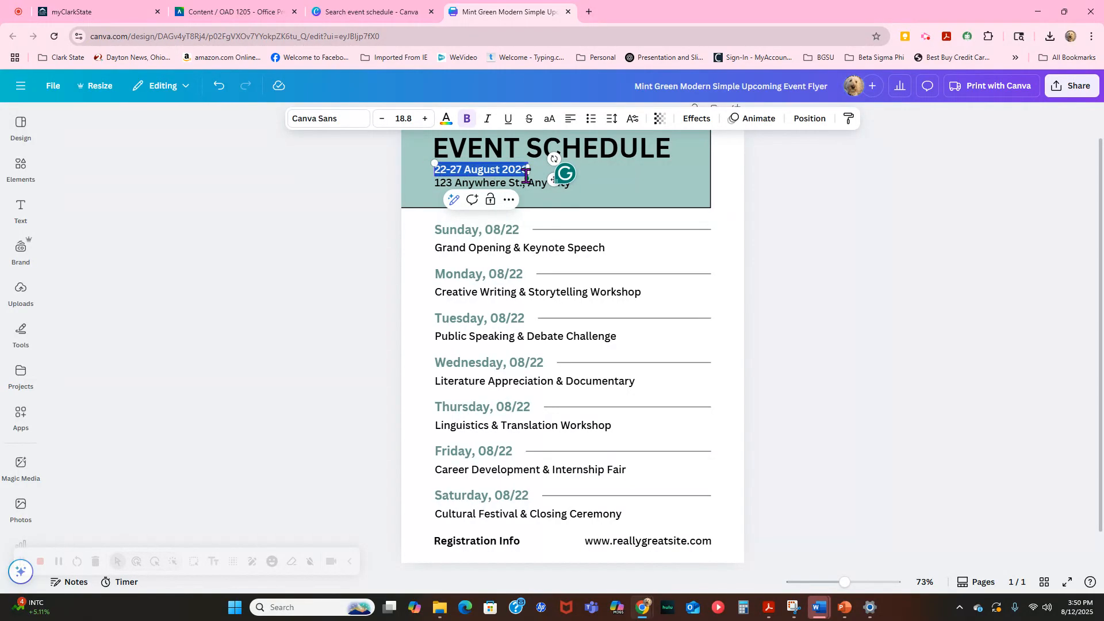
type("dec")
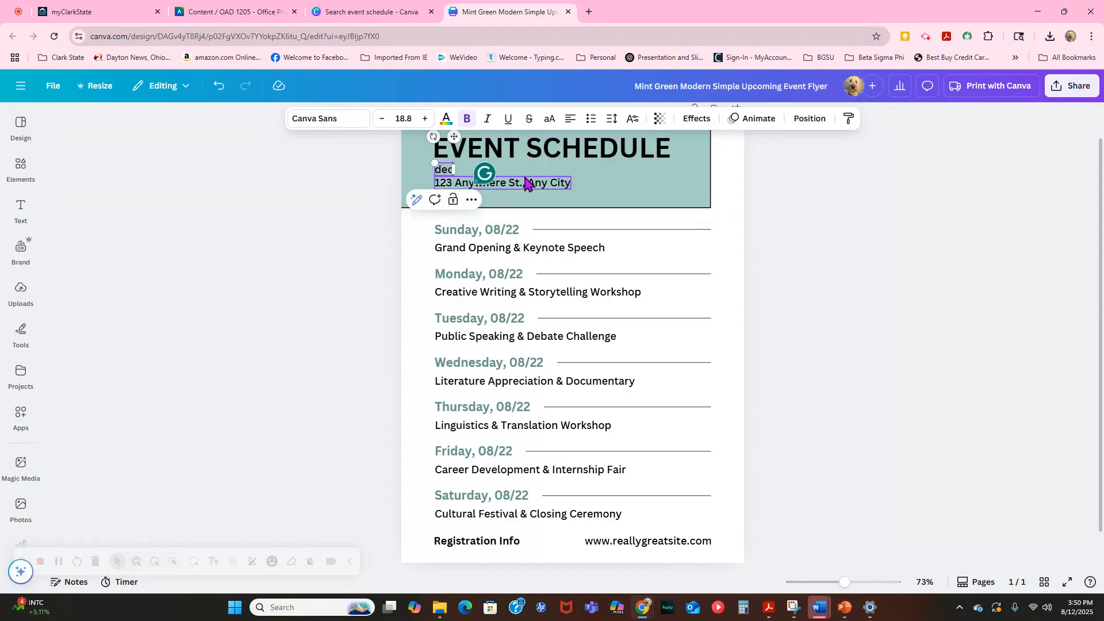
key("BackSpace")
key("BackSpace")
key("BackSpace")
type("De")
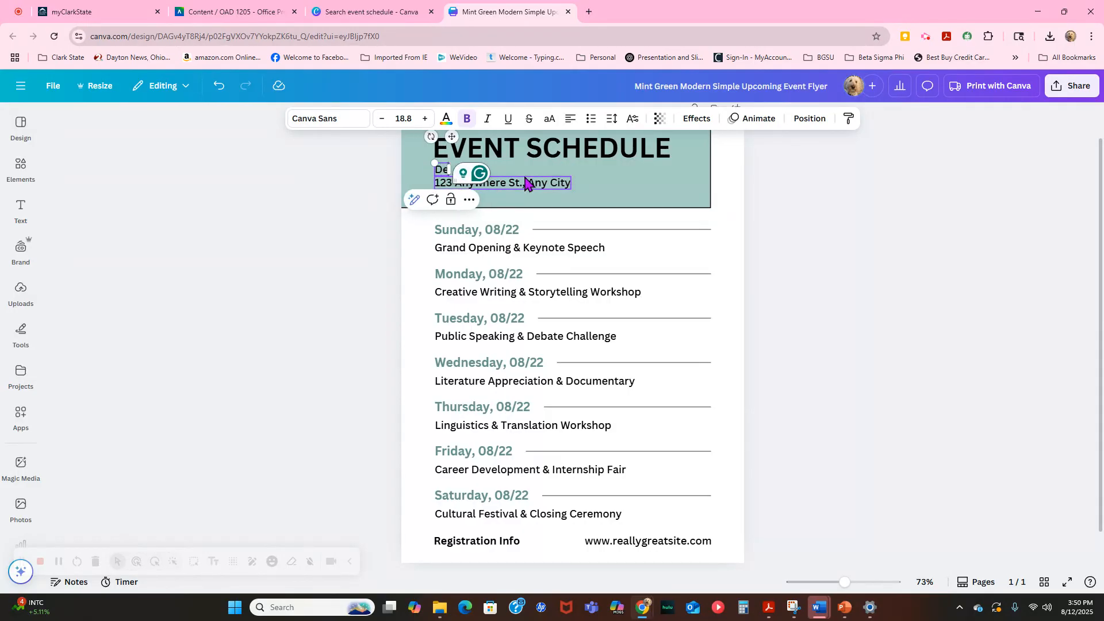
type("cember")
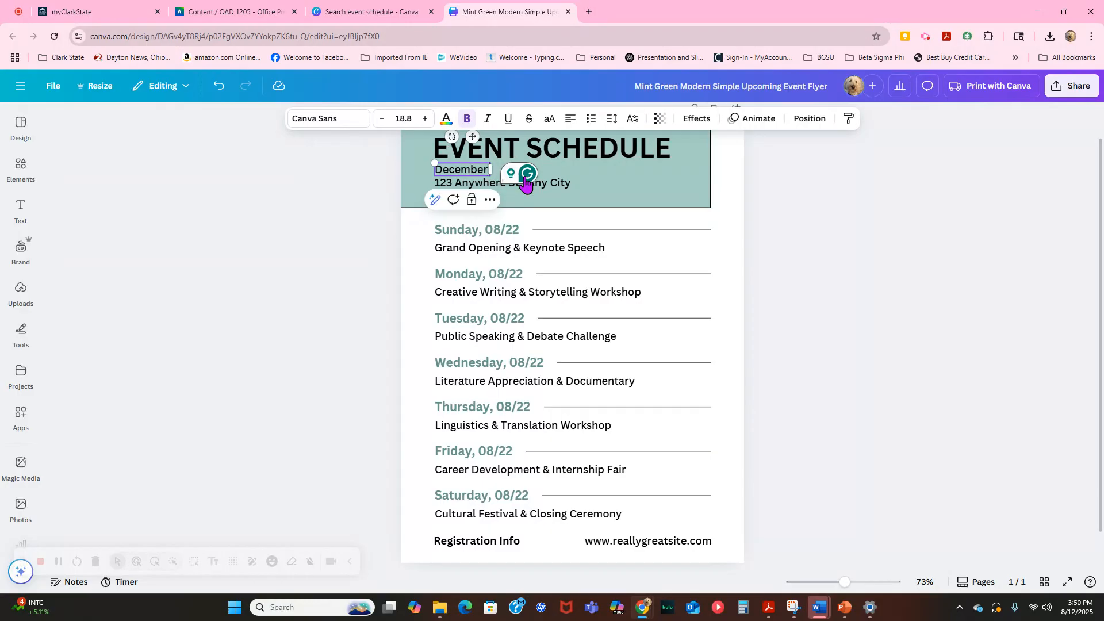
type(" 25, 2")
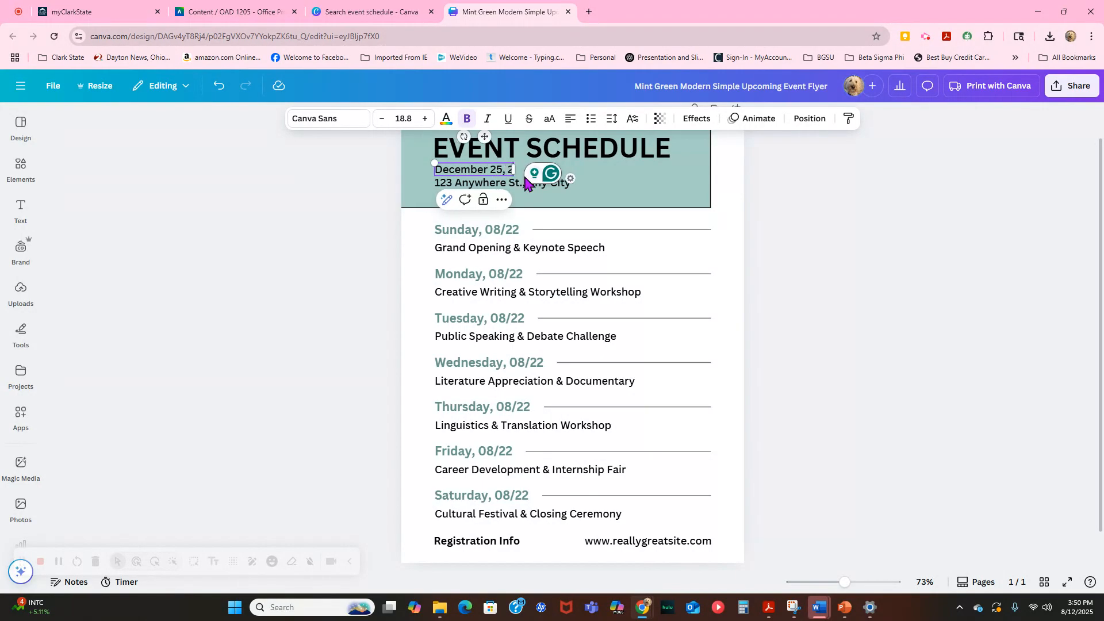
type("025")
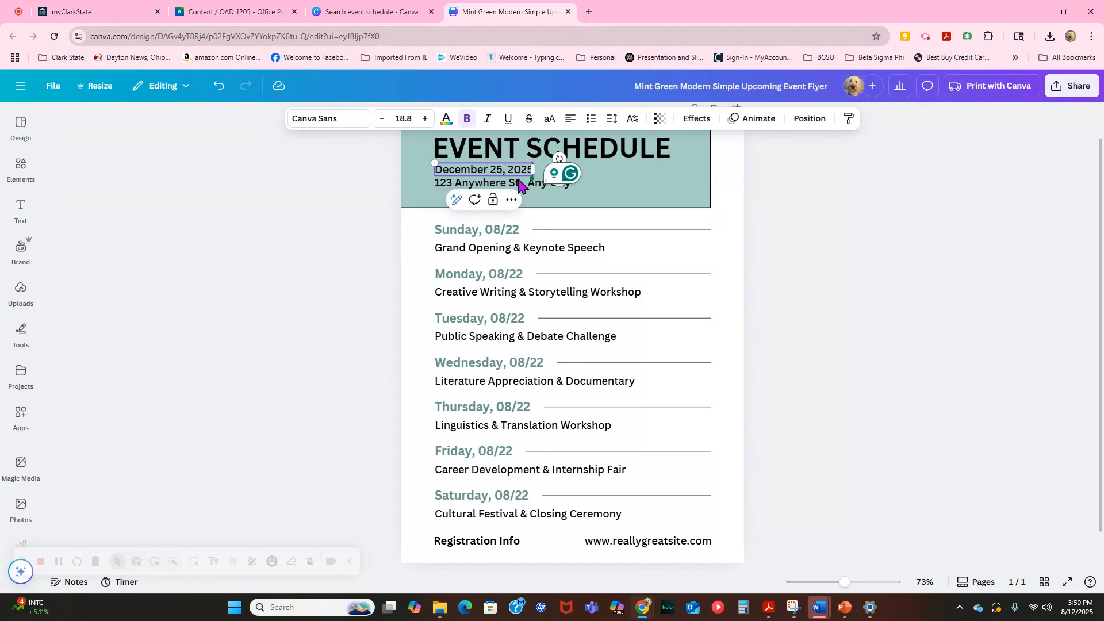
Replace the address line in the flyer header with "Conference Room" and add "Smith Company" on a second line
left_click(519, 184)
left_click(519, 184)
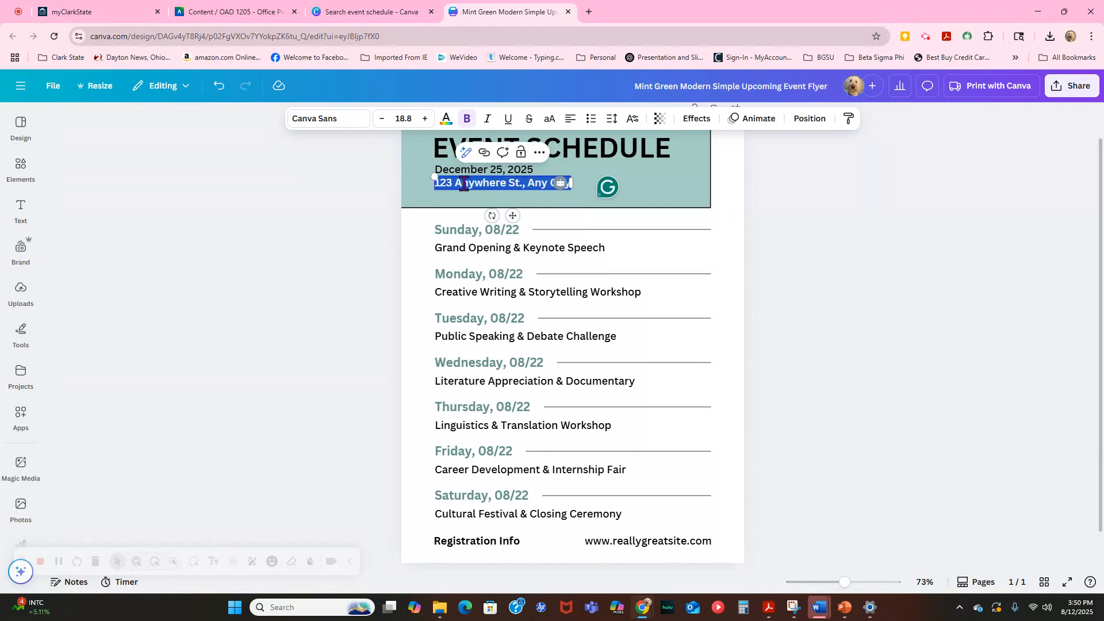
type("Confe")
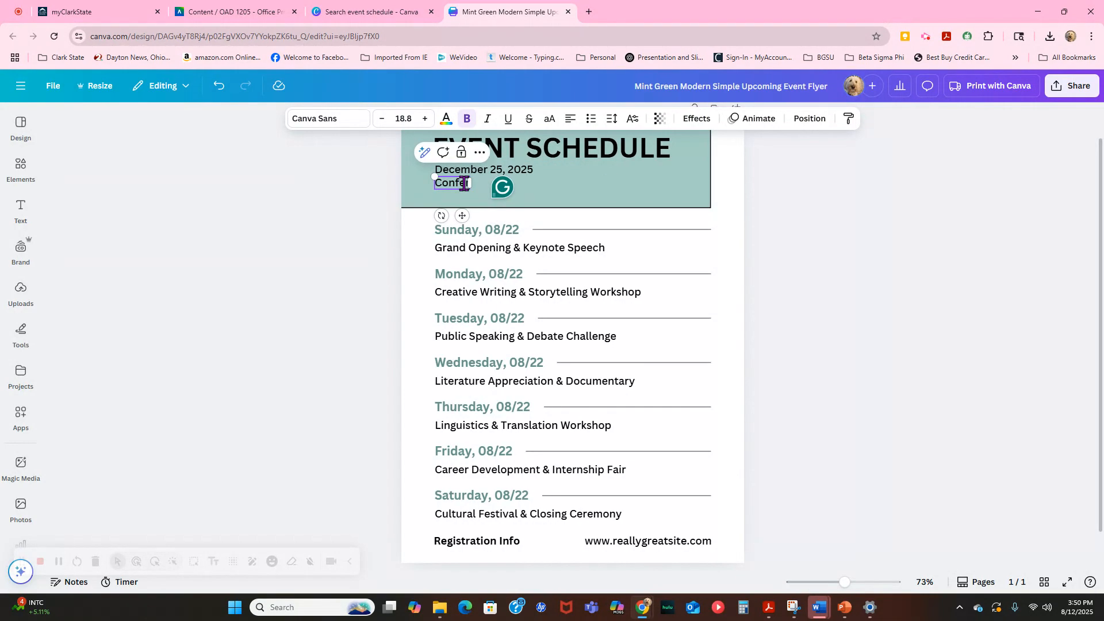
type("rence Room")
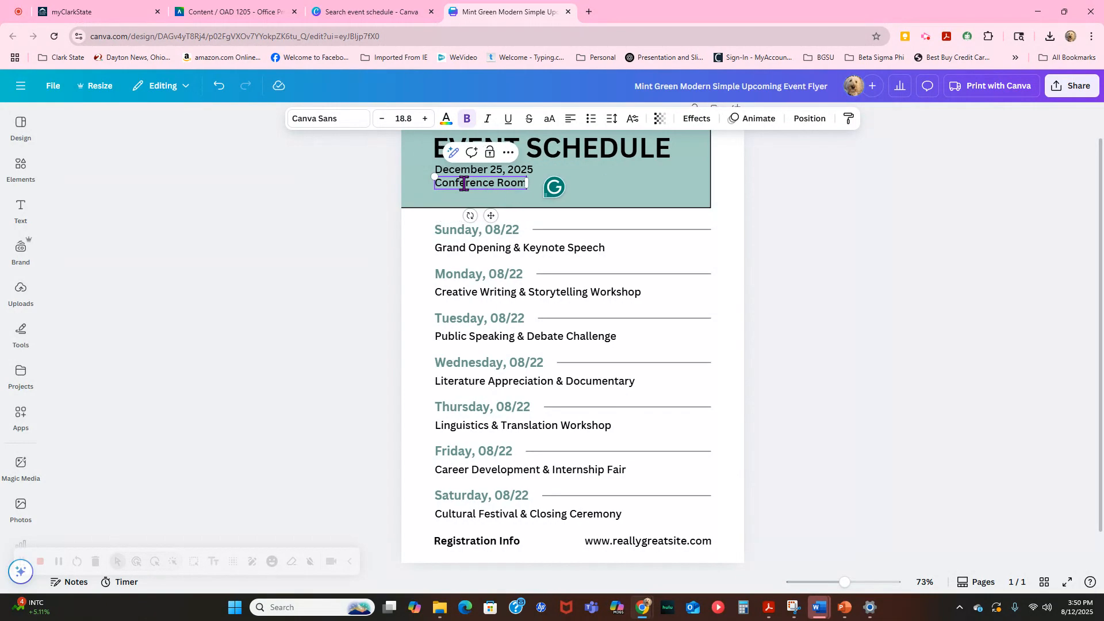
key("Return")
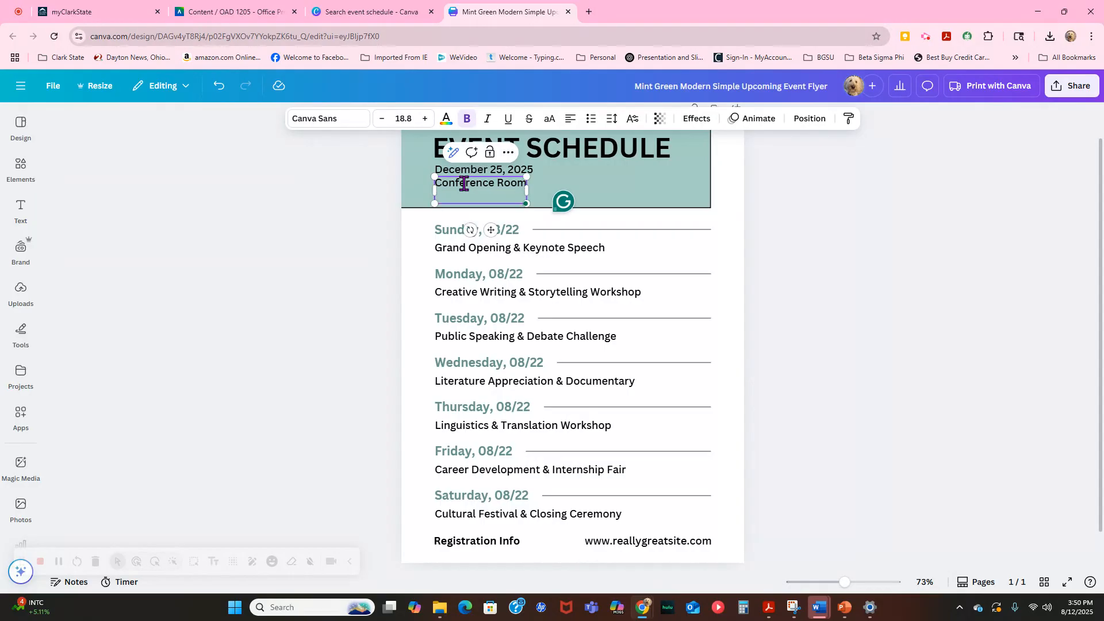
type("Smith Company")
left_click(846, 204)
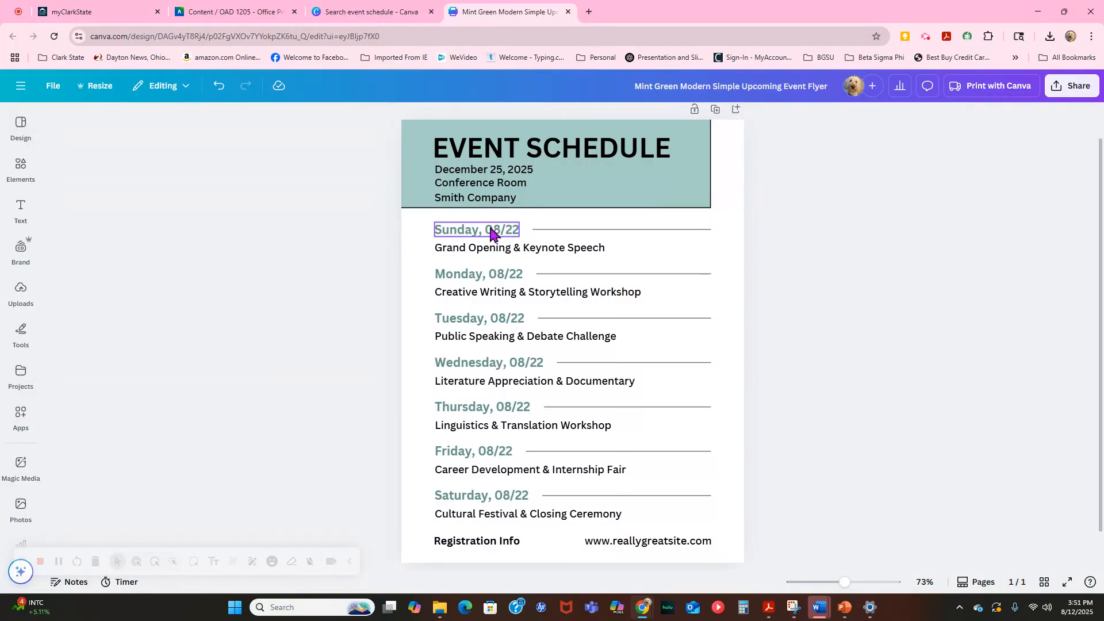
Look at the font choices available for the "EVENT SCHEDULE" title
left_click(465, 231)
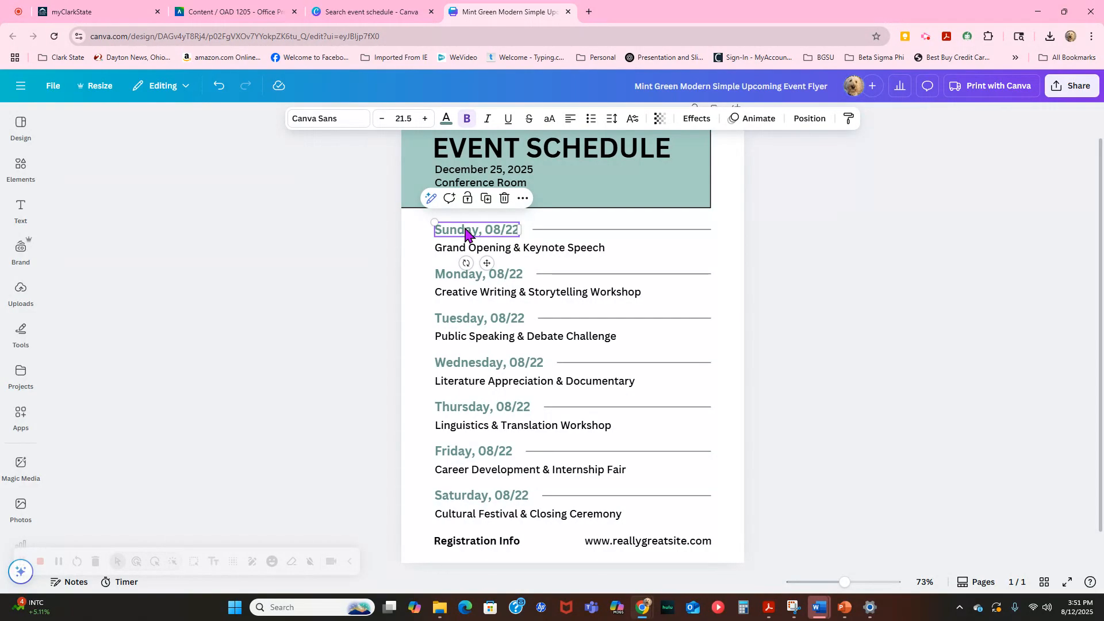
left_click(476, 152)
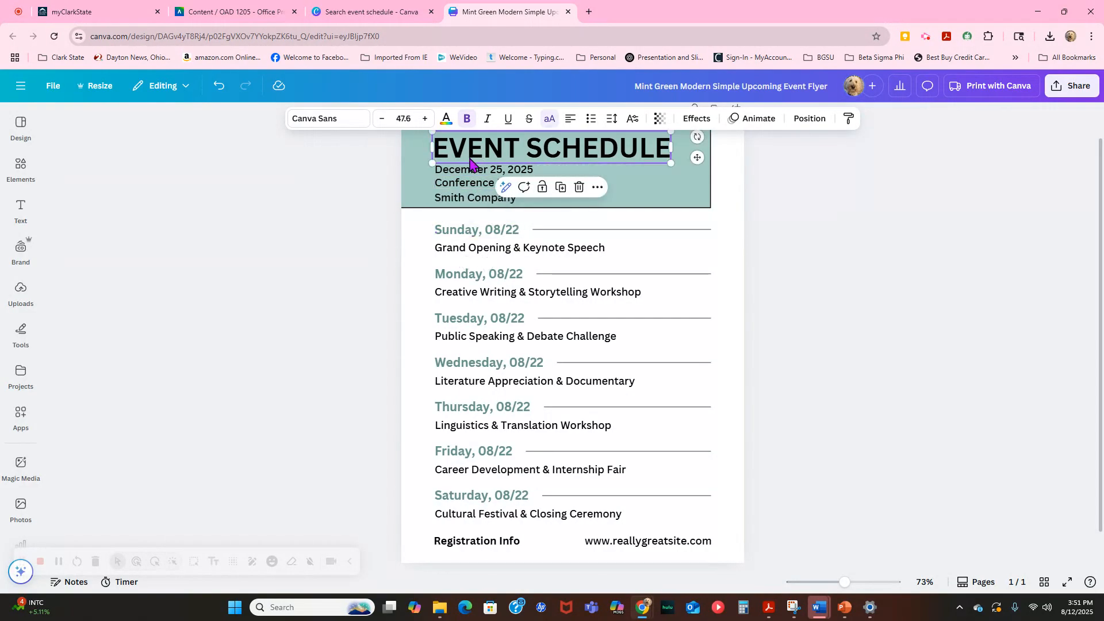
left_click(468, 153)
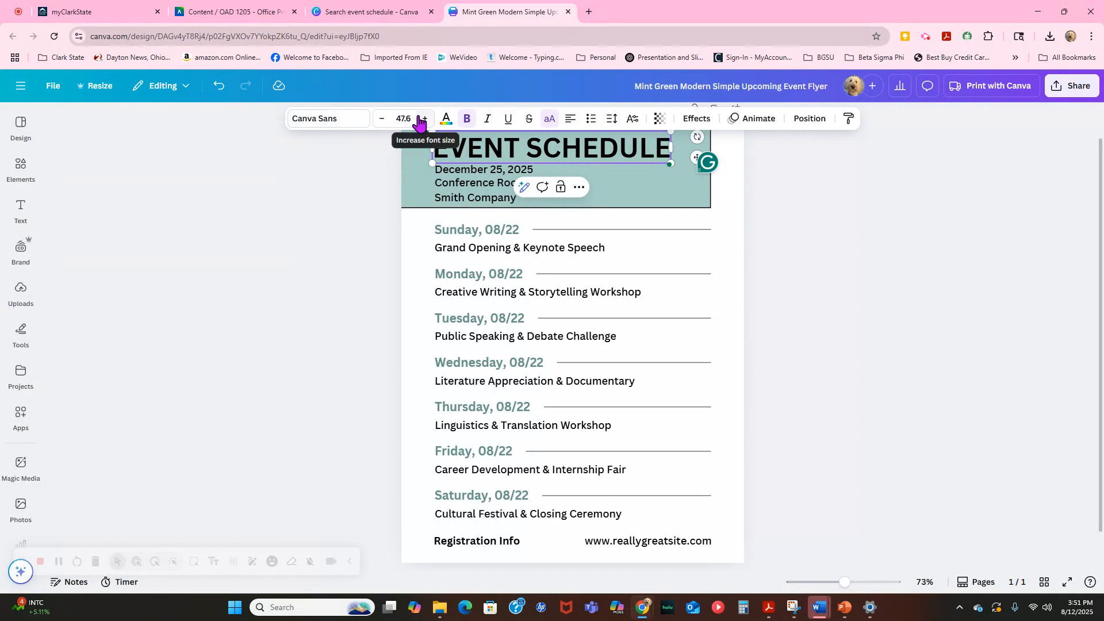
left_click(341, 122)
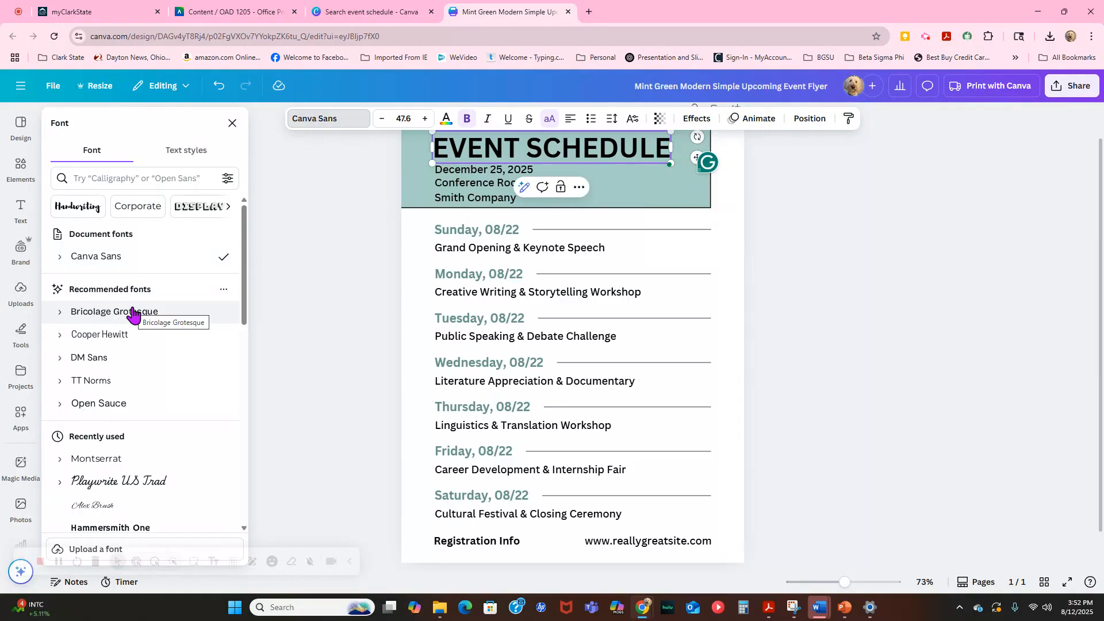
left_click(933, 259)
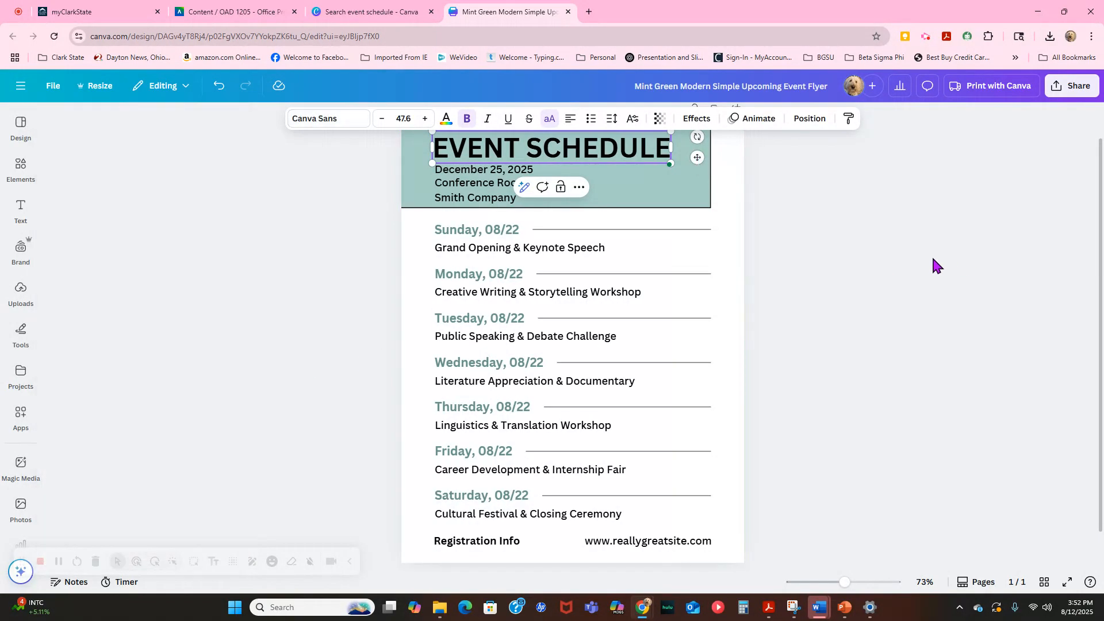
left_click(857, 276)
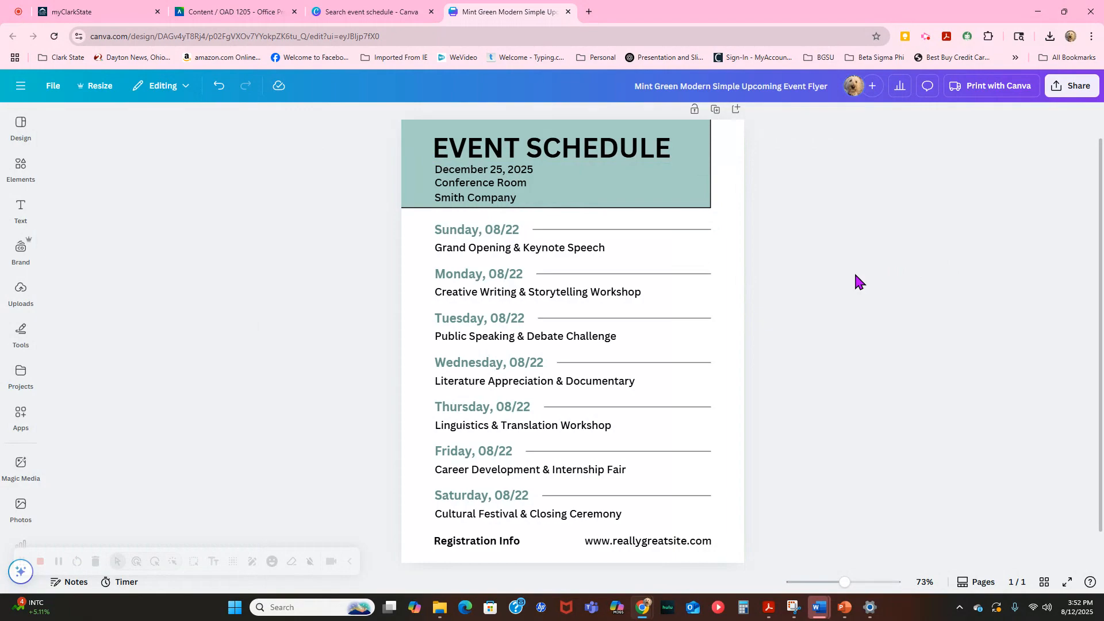
Replace the first schedule heading, "Sunday, 08/22", with "8:00 AM"
left_click(485, 233)
left_click(486, 231)
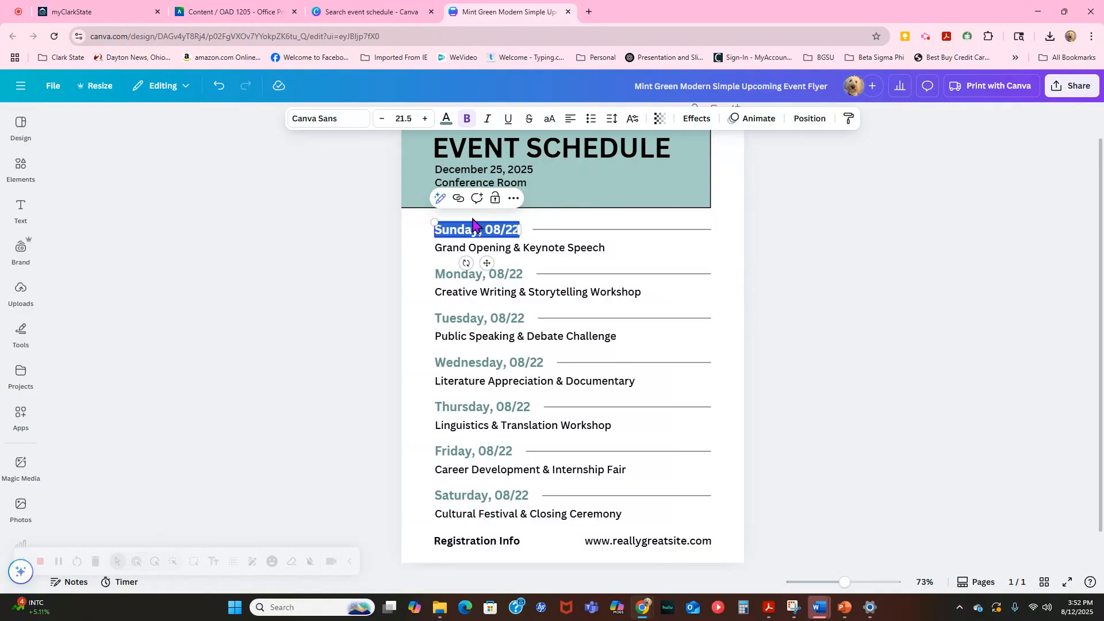
type("8:00")
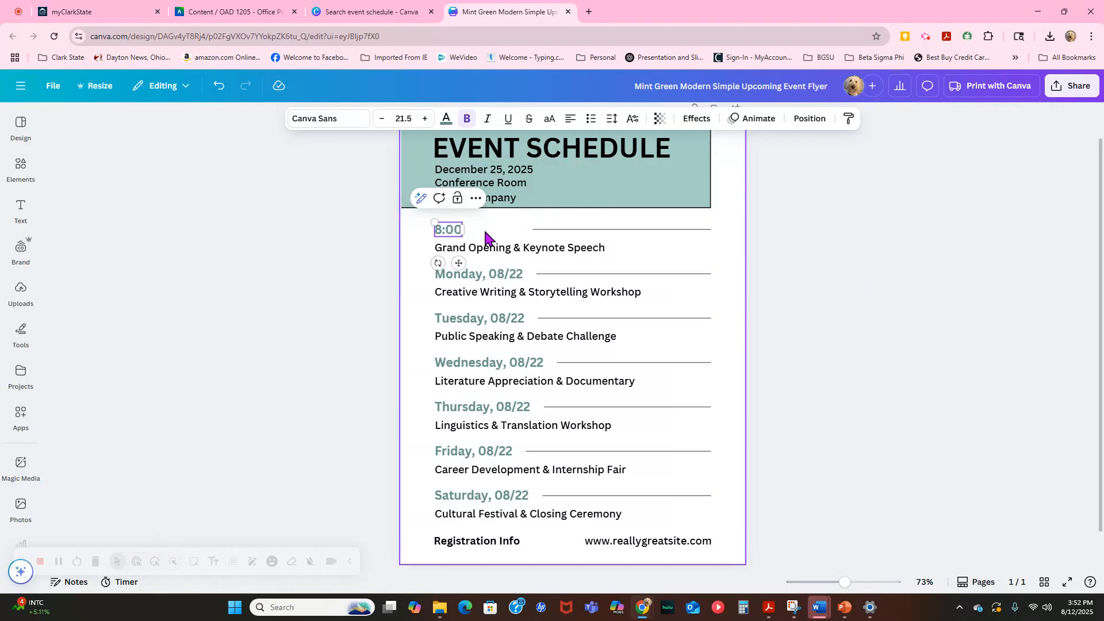
type(" a")
key("BackSpace")
type("AM")
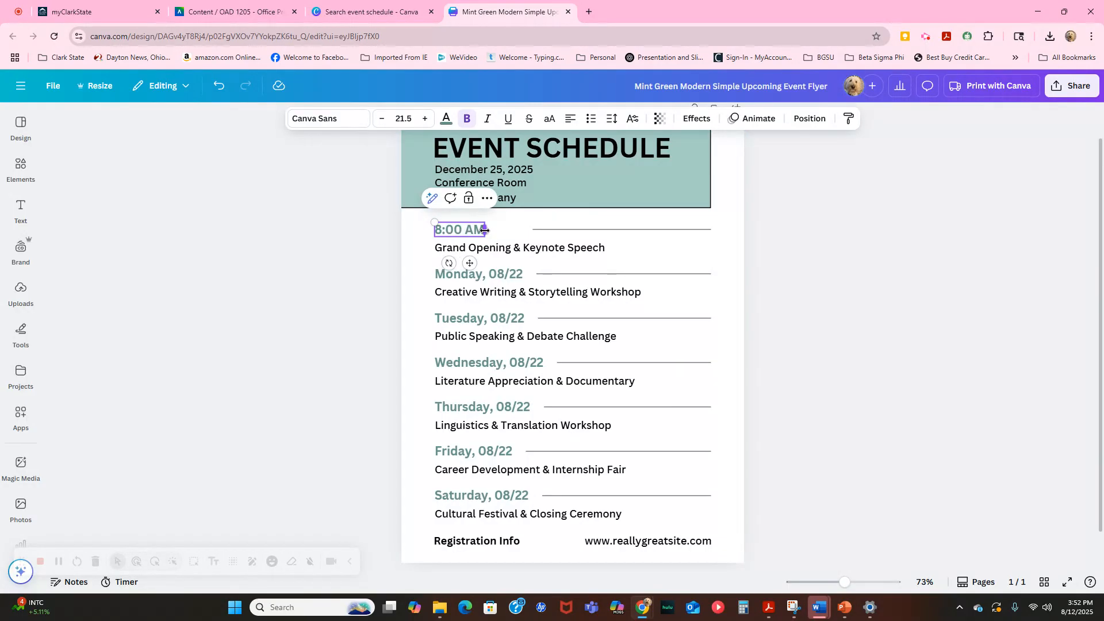
Replace the "Grand Opening & Keynote Speech" line under the first schedule heading with "Breakfast"
left_click(478, 247)
left_click(477, 248)
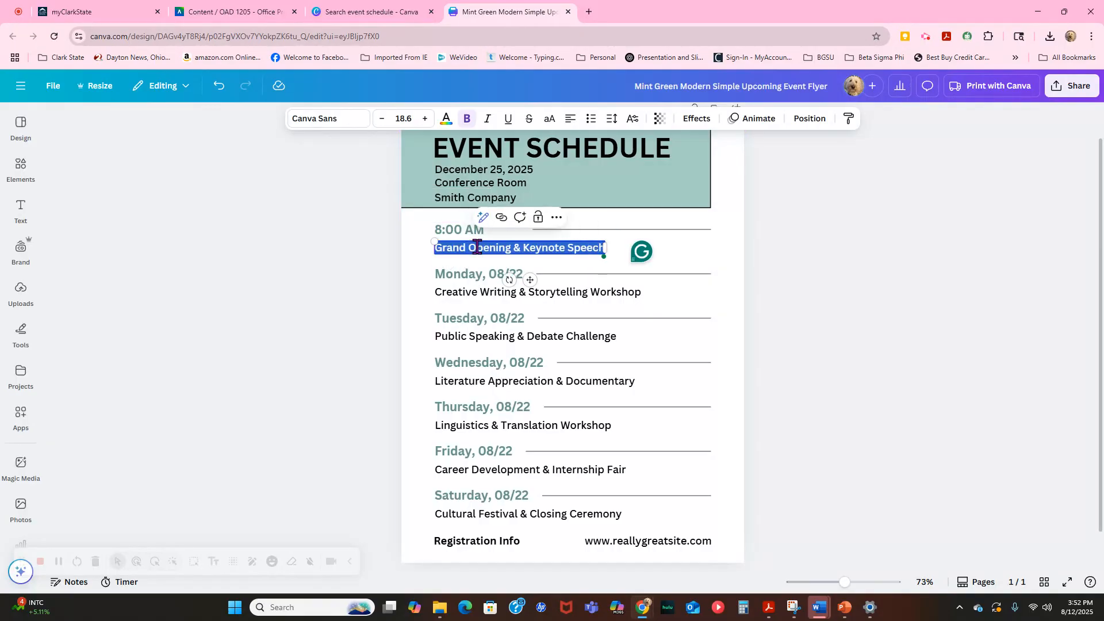
type("B")
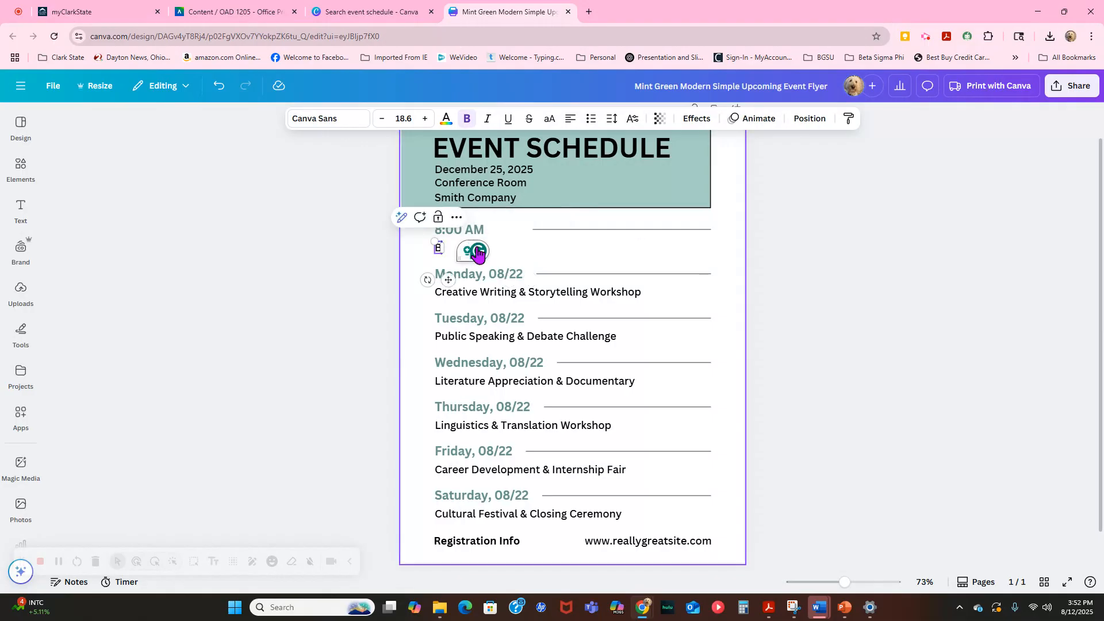
type("reakf")
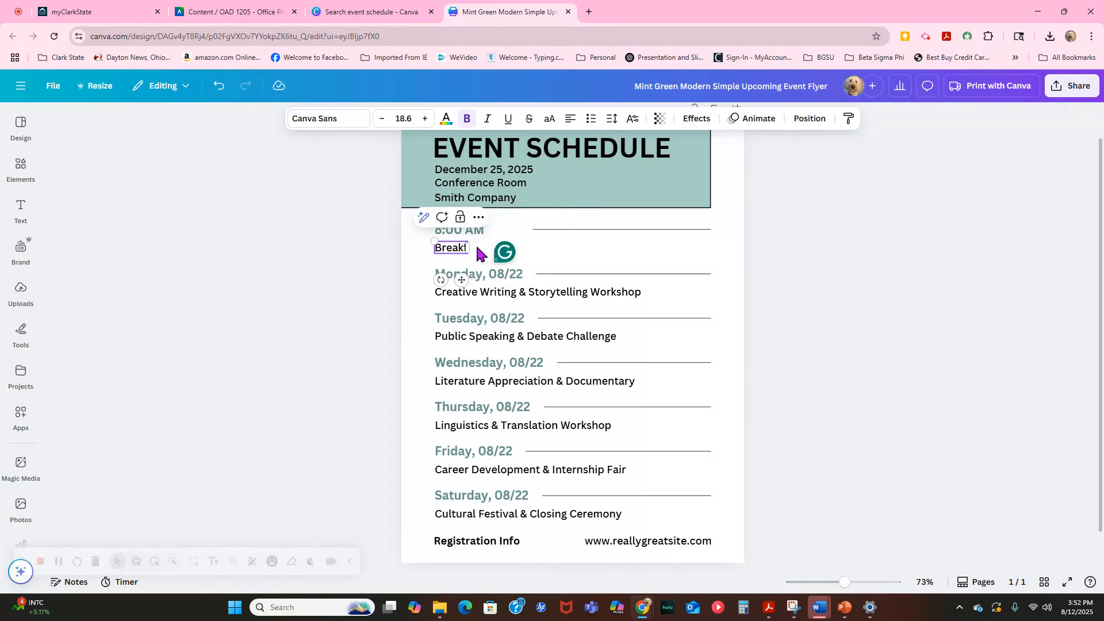
type("ast")
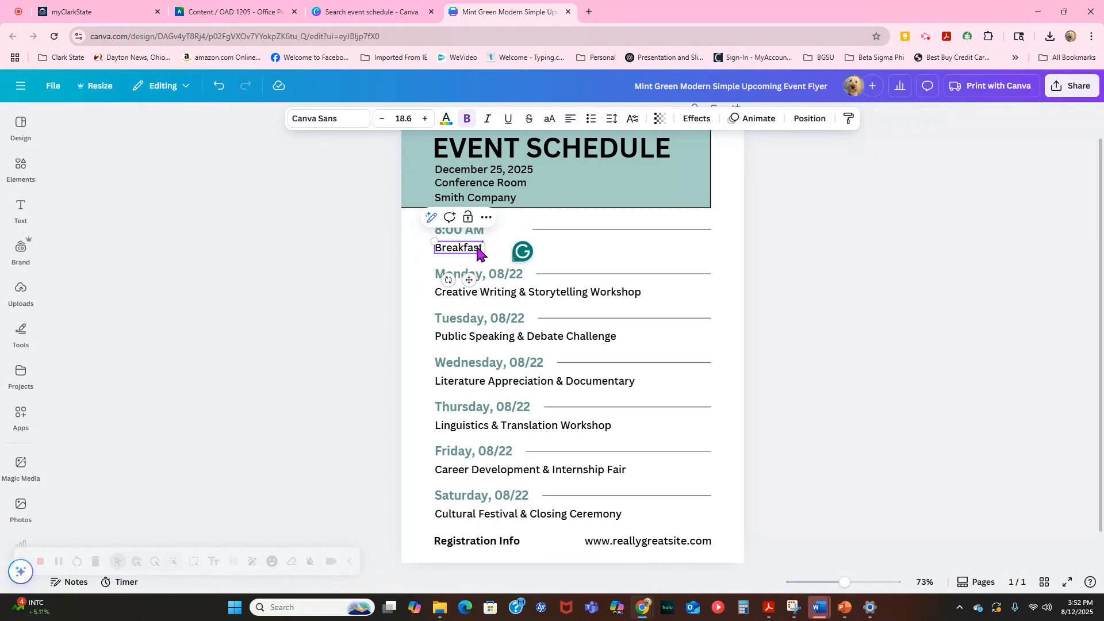
left_click(946, 282)
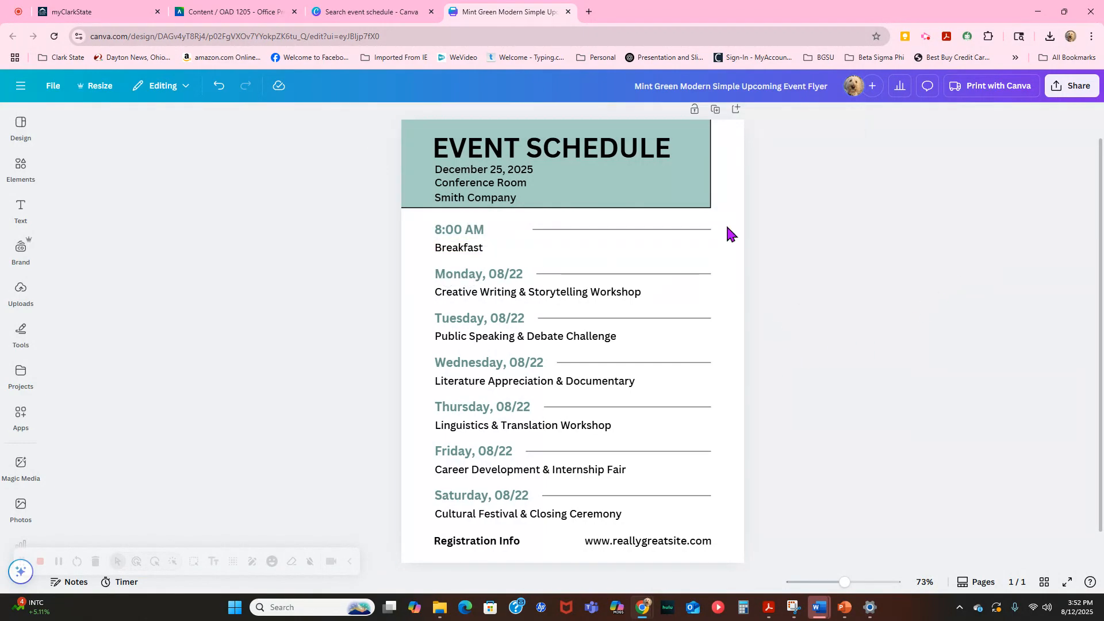
Delete the "Registration Info" text and the website address from the flyer's footer
left_click(672, 201)
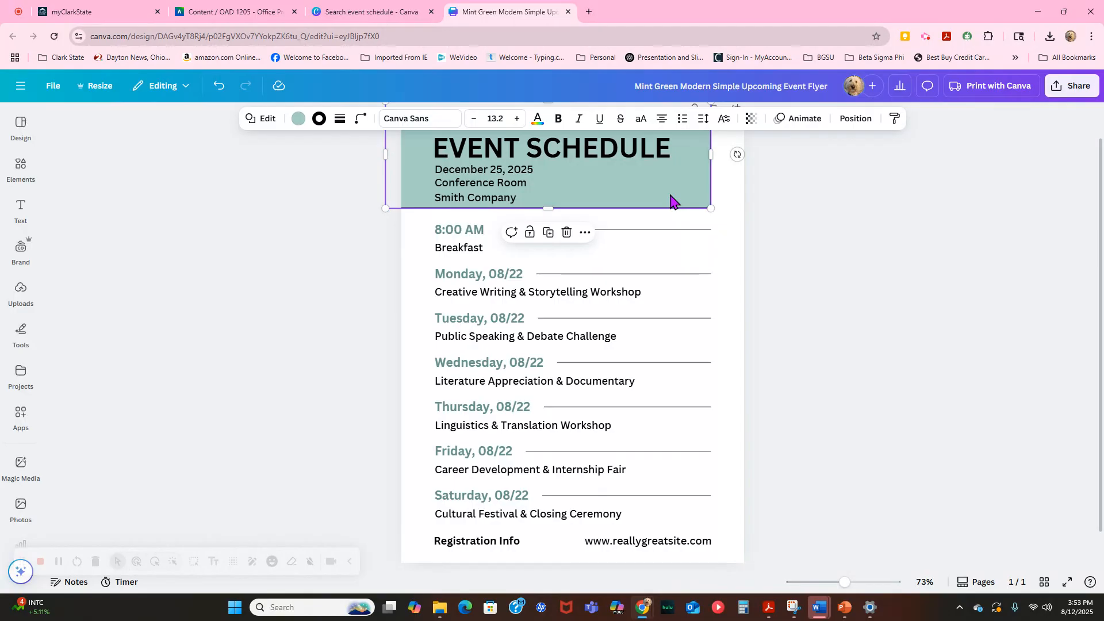
left_click(474, 541)
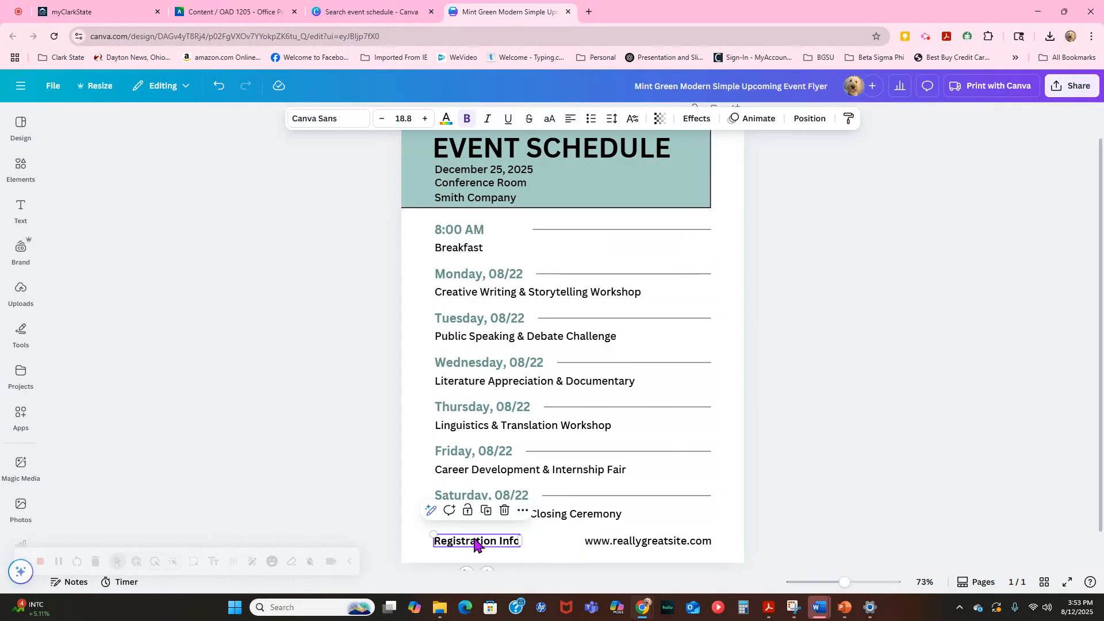
left_click(506, 511)
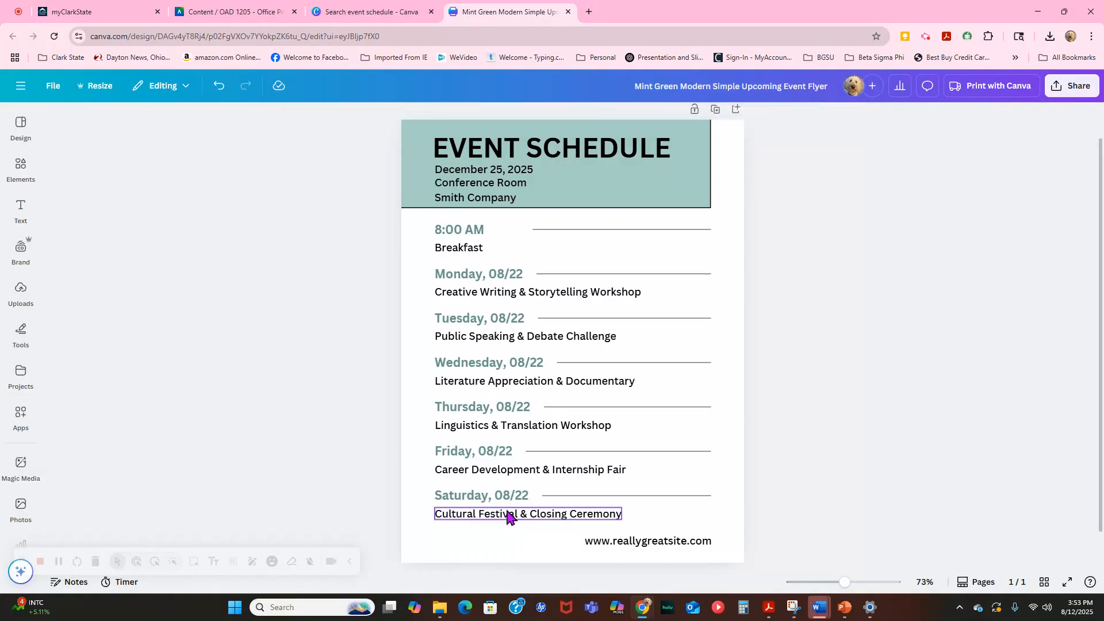
left_click(632, 546)
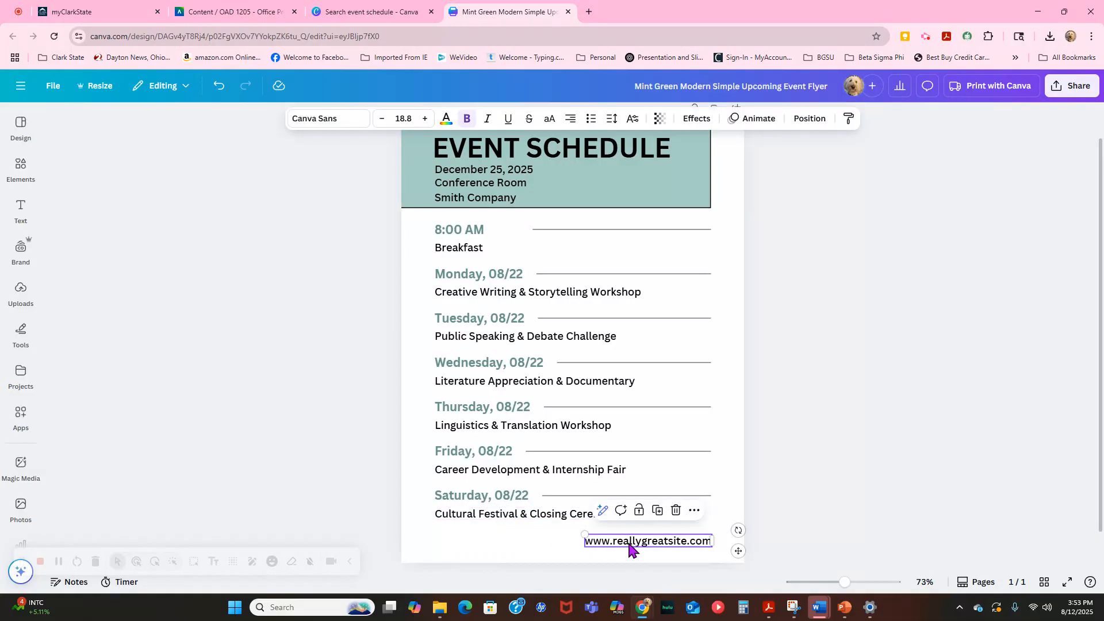
left_click(676, 510)
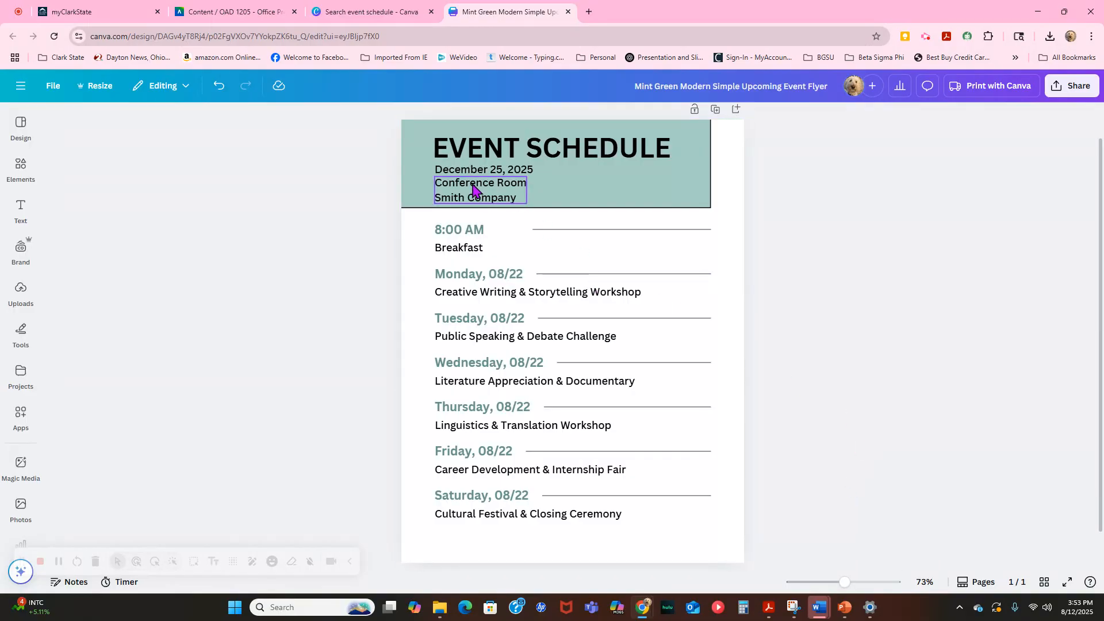
Recolor the flyer's header rectangle, trying brown and dark orange before settling on bright orange from the full set of default solid colors
left_click(690, 205)
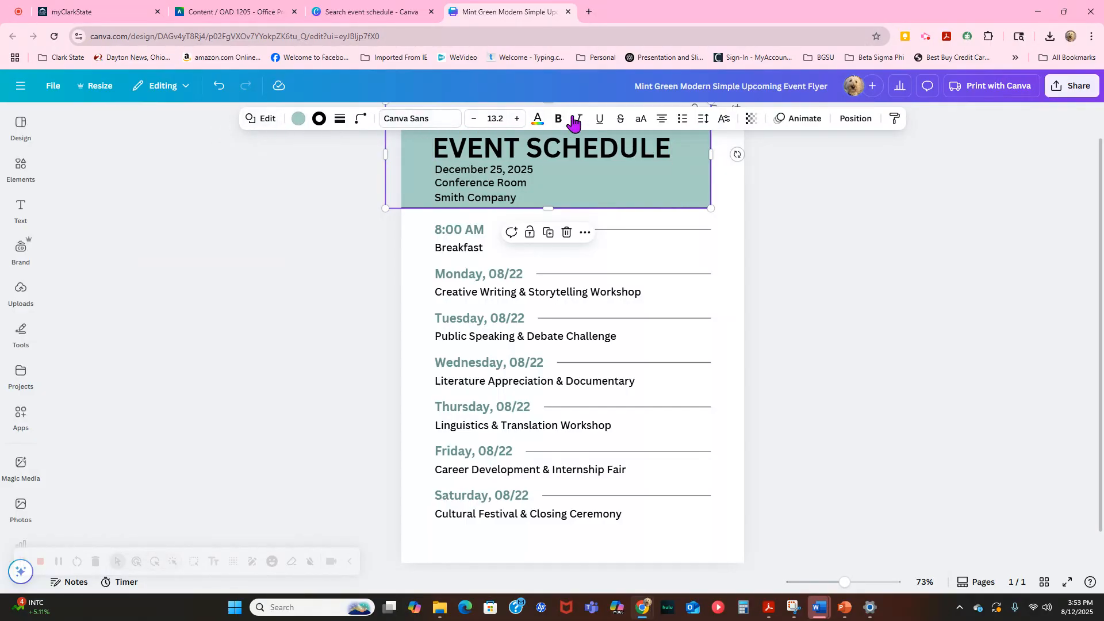
left_click(298, 122)
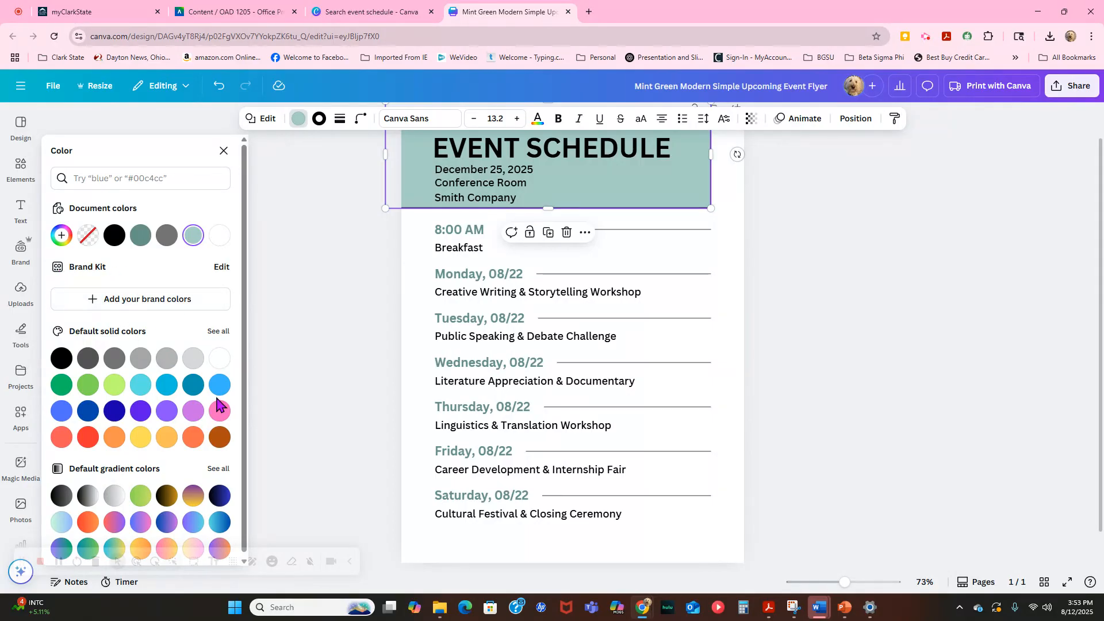
scroll(218, 405, "down", 1)
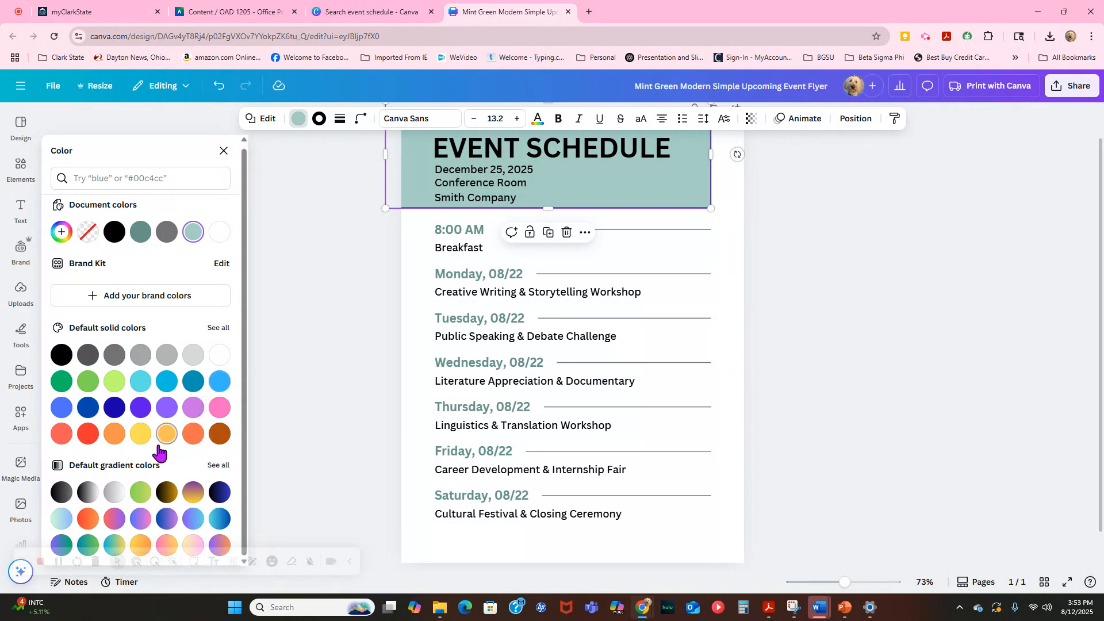
left_click(220, 435)
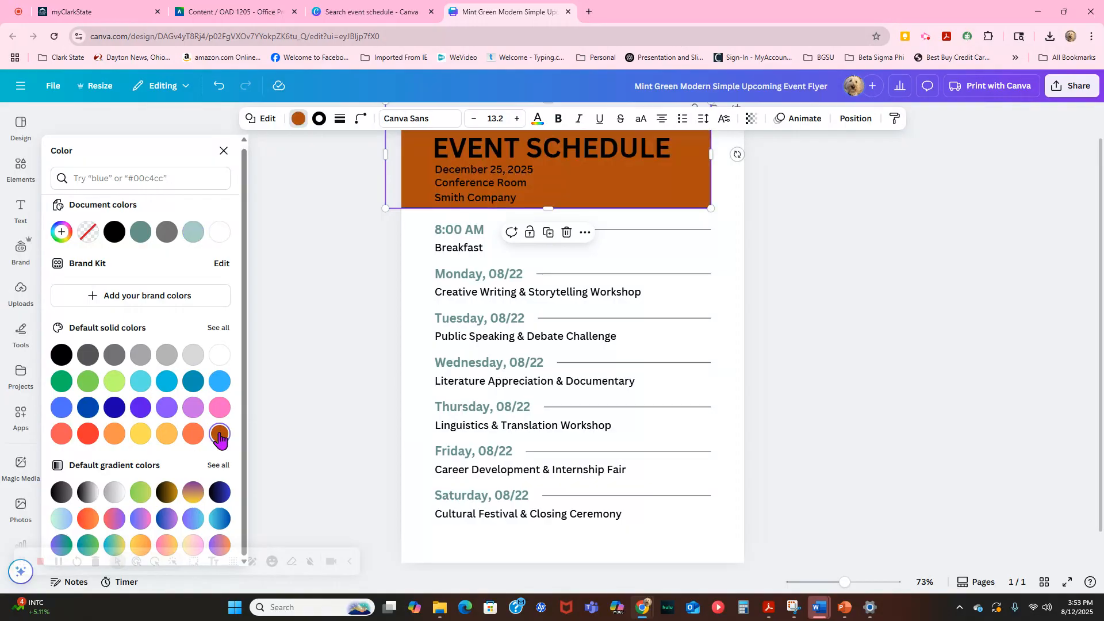
left_click(217, 330)
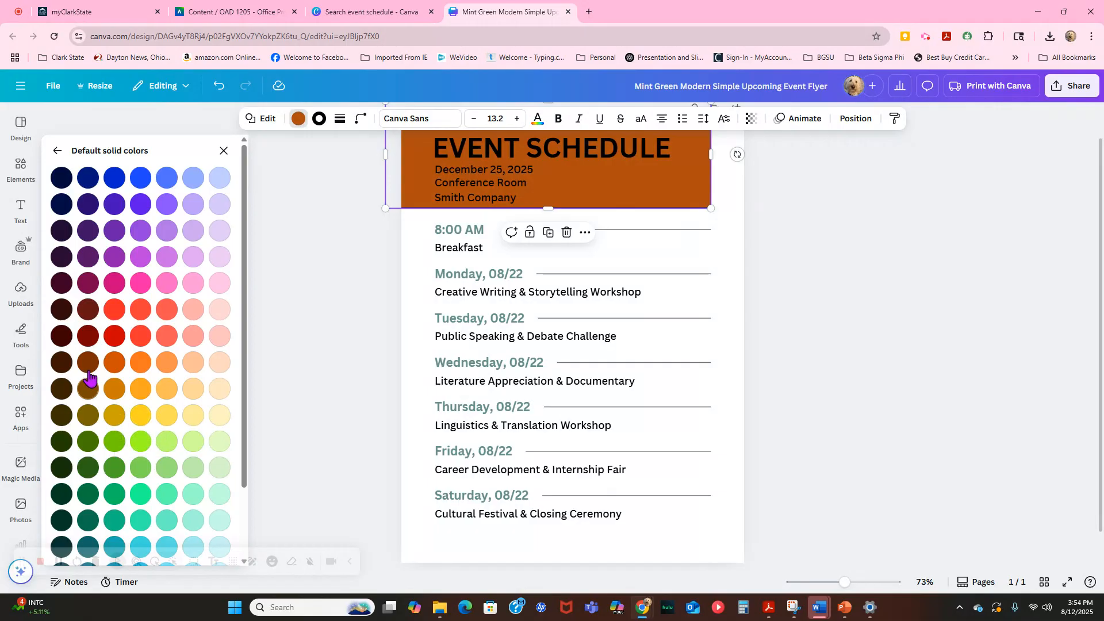
left_click(114, 363)
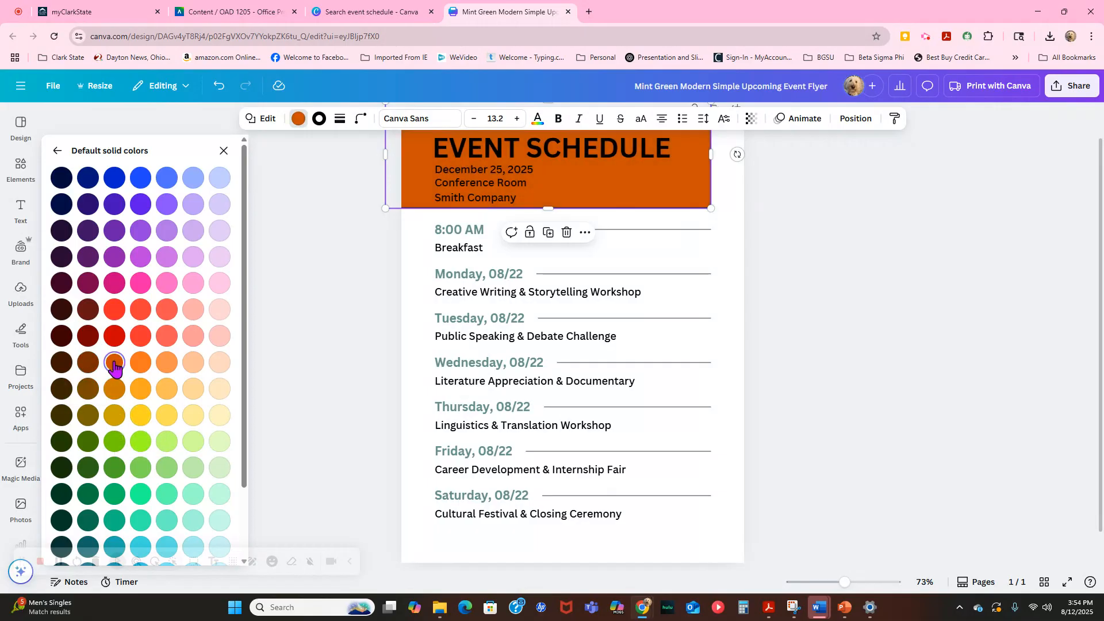
left_click(137, 370)
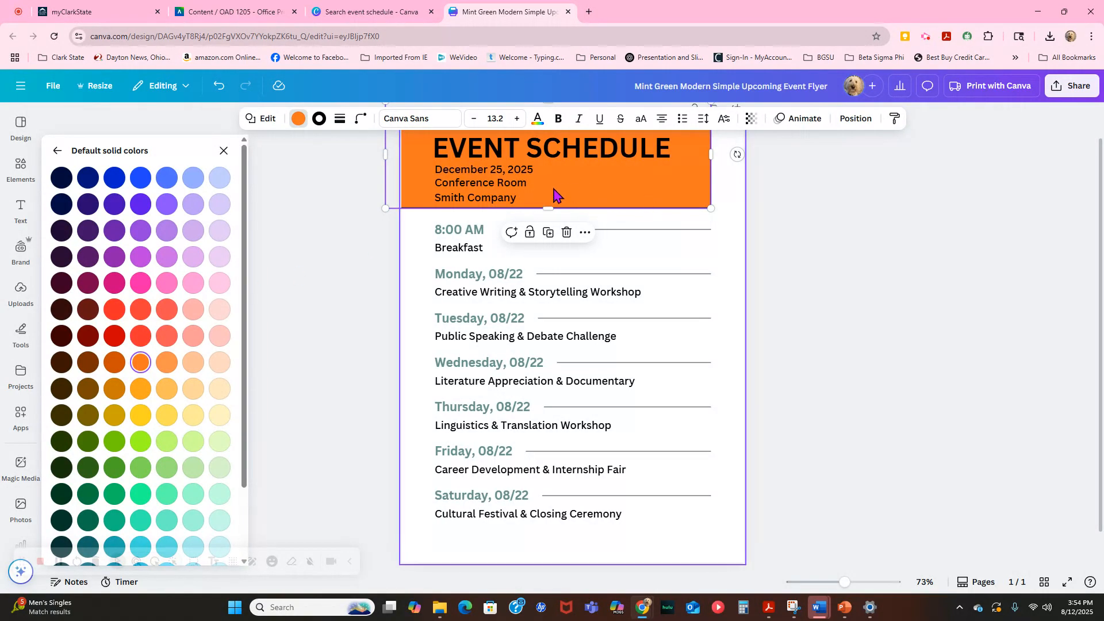
Change the text color of all seven schedule headings, from "8:00 AM" to "Saturday, 08/22", to the header's bright orange
left_click(447, 234)
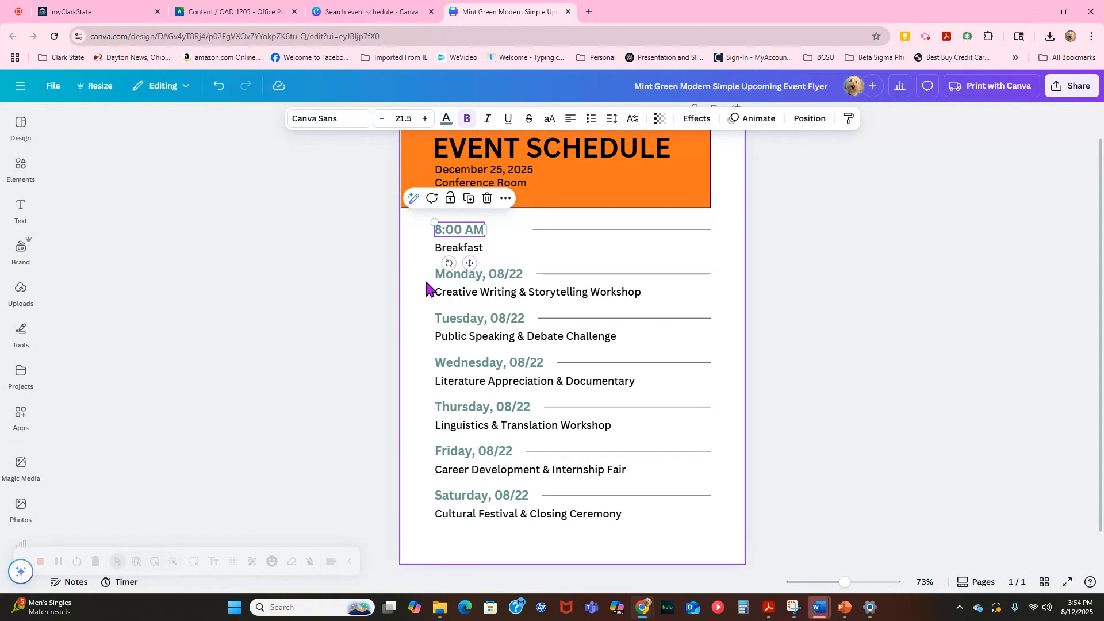
left_click(458, 276, "shift")
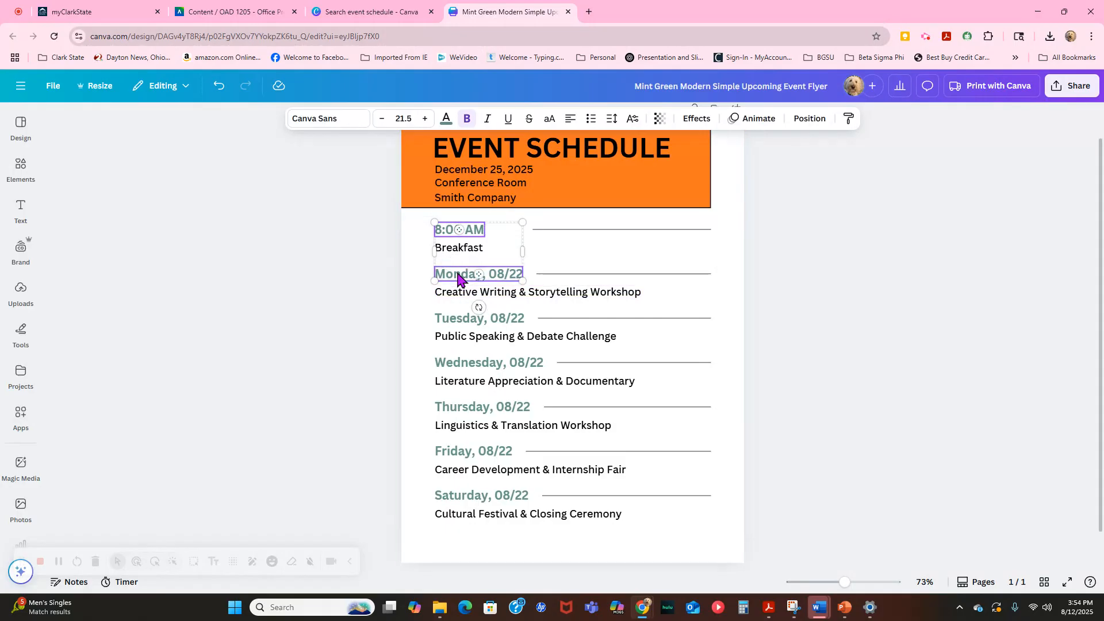
left_click(458, 320, "shift")
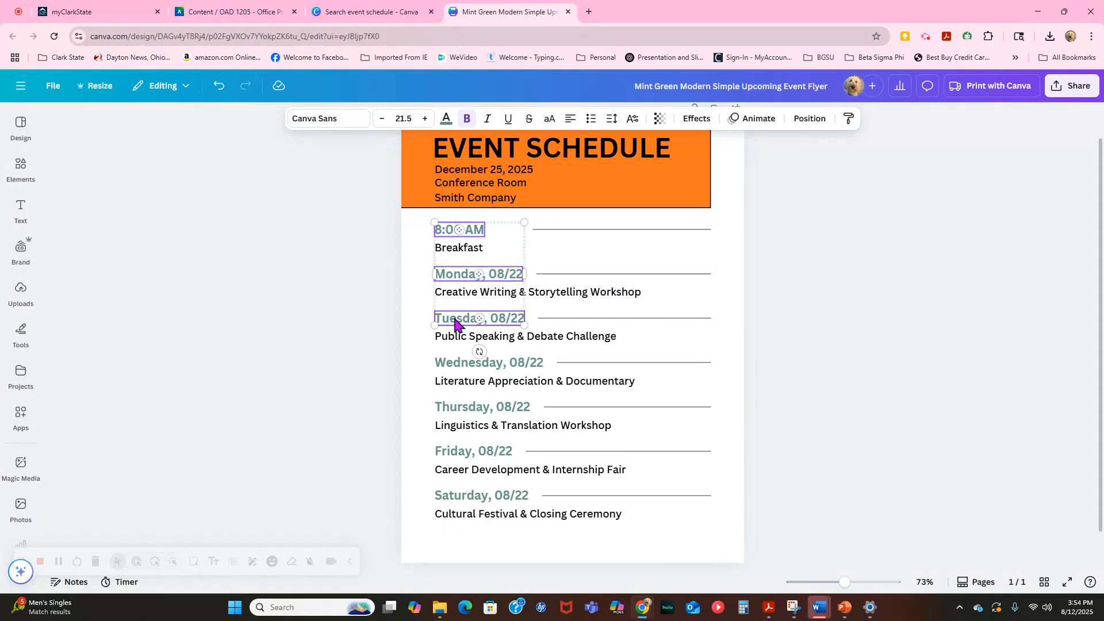
left_click(454, 368, "shift")
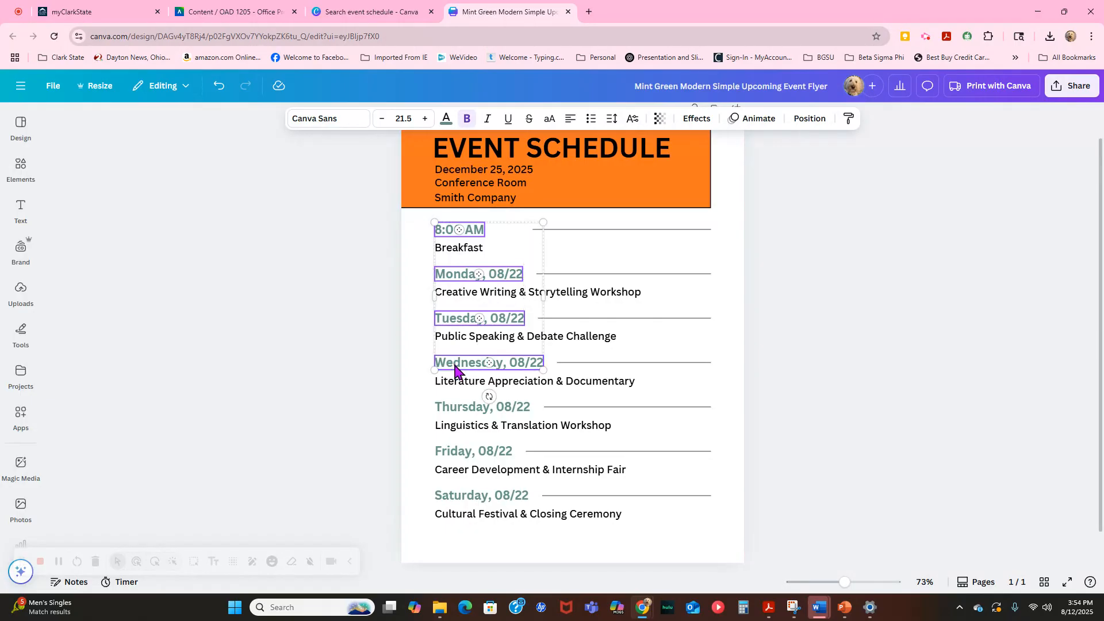
left_click(447, 413, "shift")
left_click(447, 452, "shift")
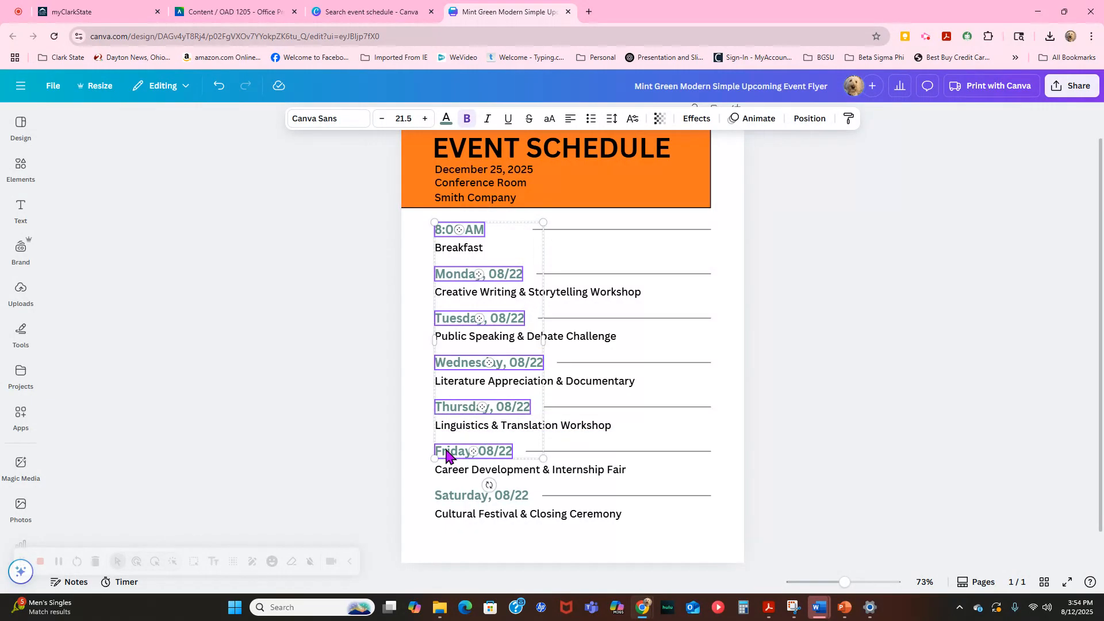
left_click(451, 497, "shift")
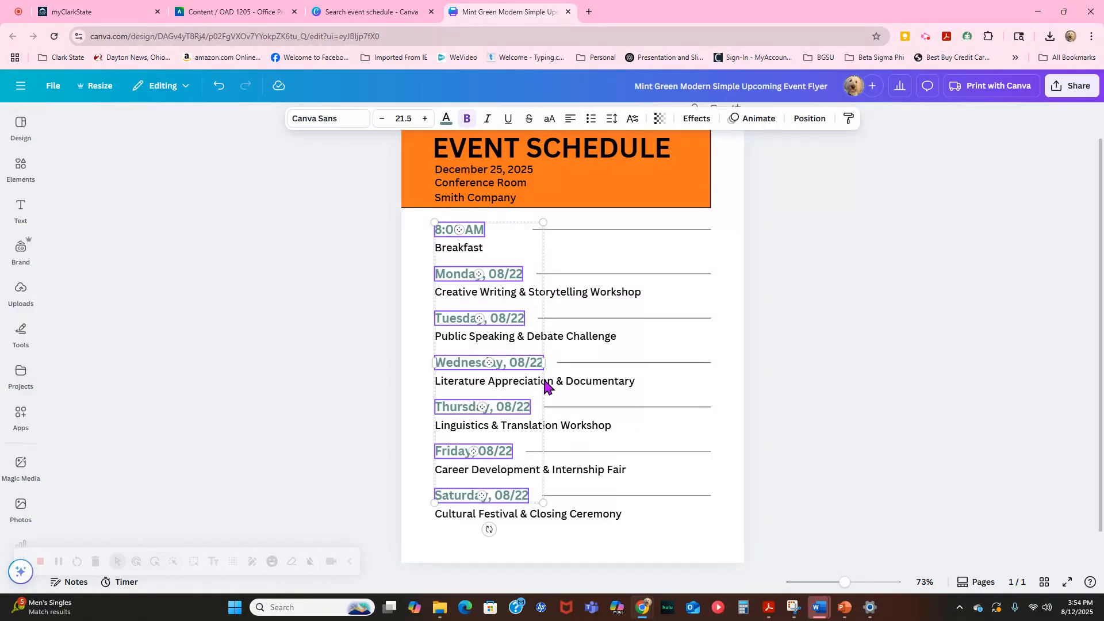
left_click(447, 121)
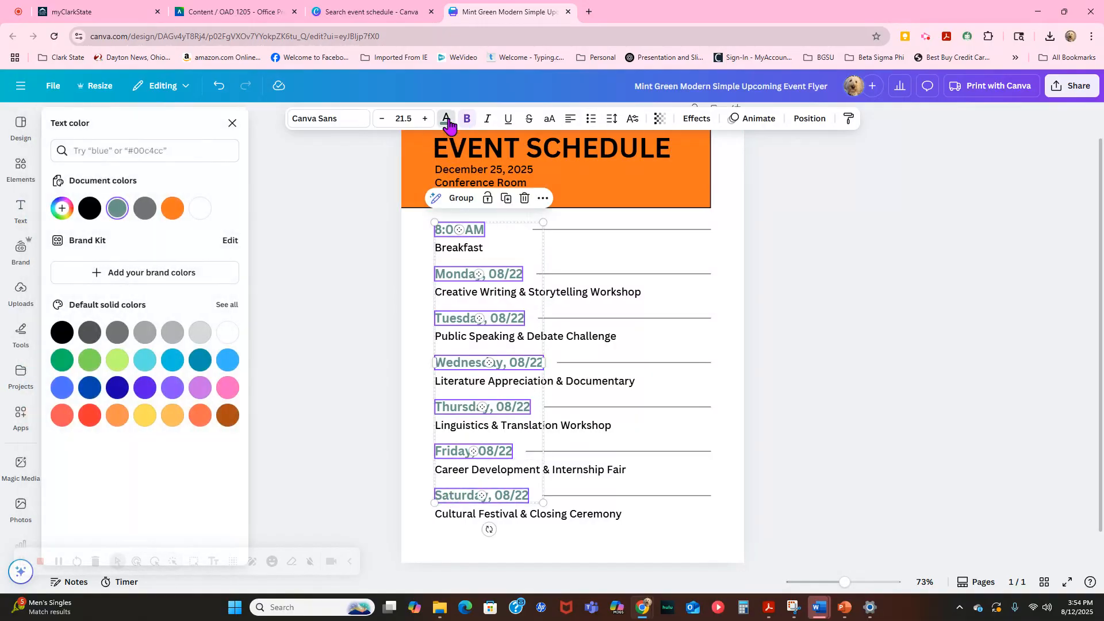
left_click(169, 209)
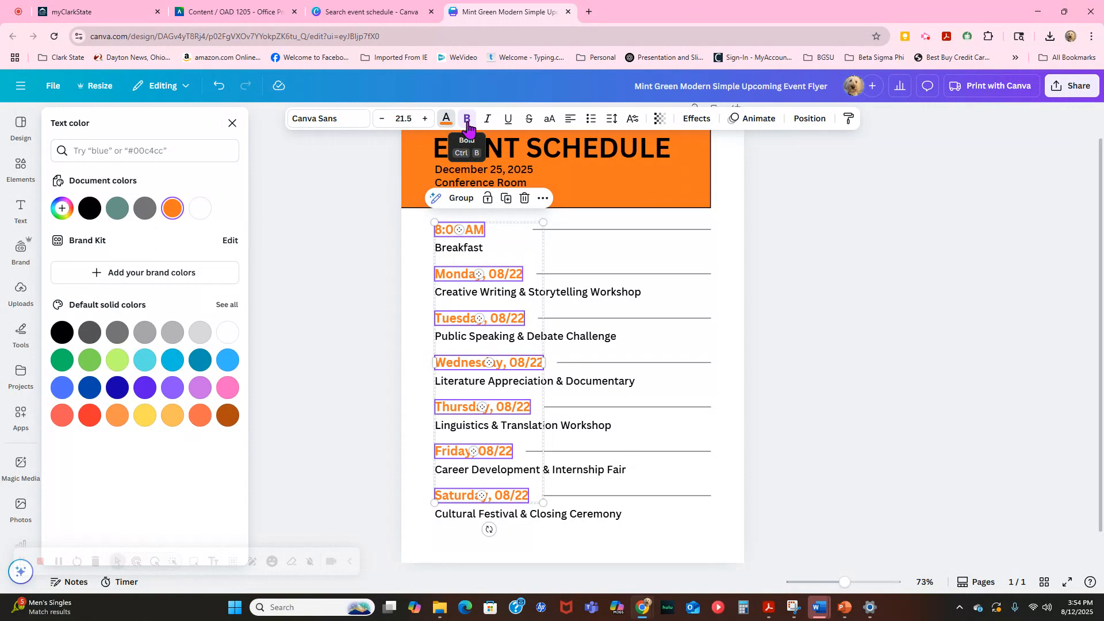
left_click(830, 236)
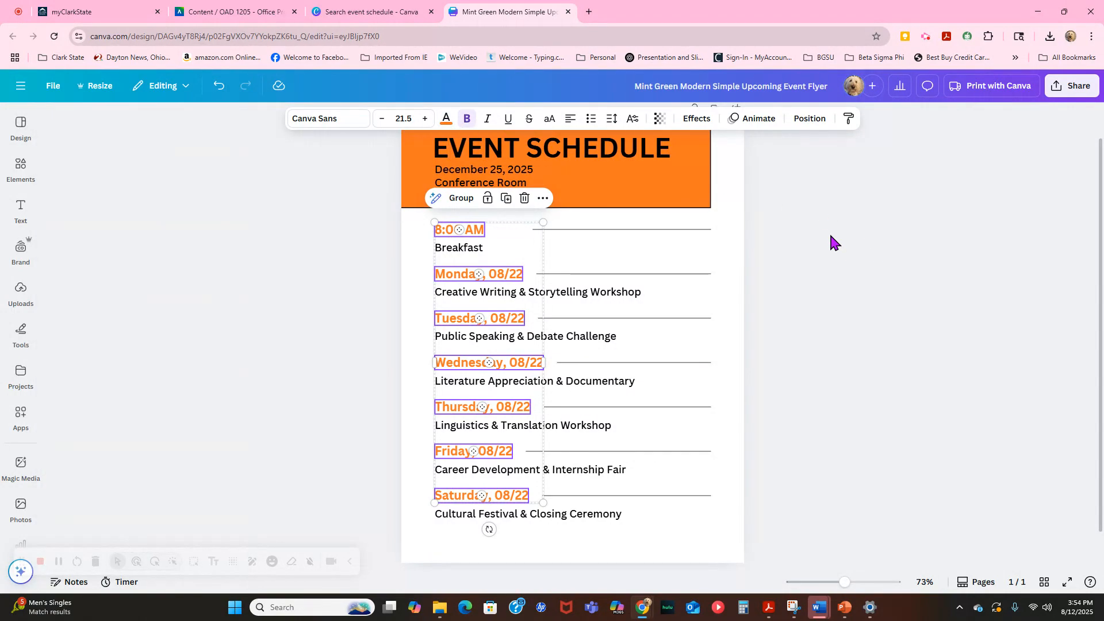
Group the first two schedule entries, "8:00 AM" Breakfast and "Monday, 08/22" Creative Writing & Storytelling Workshop, with their divider lines
left_click(830, 236)
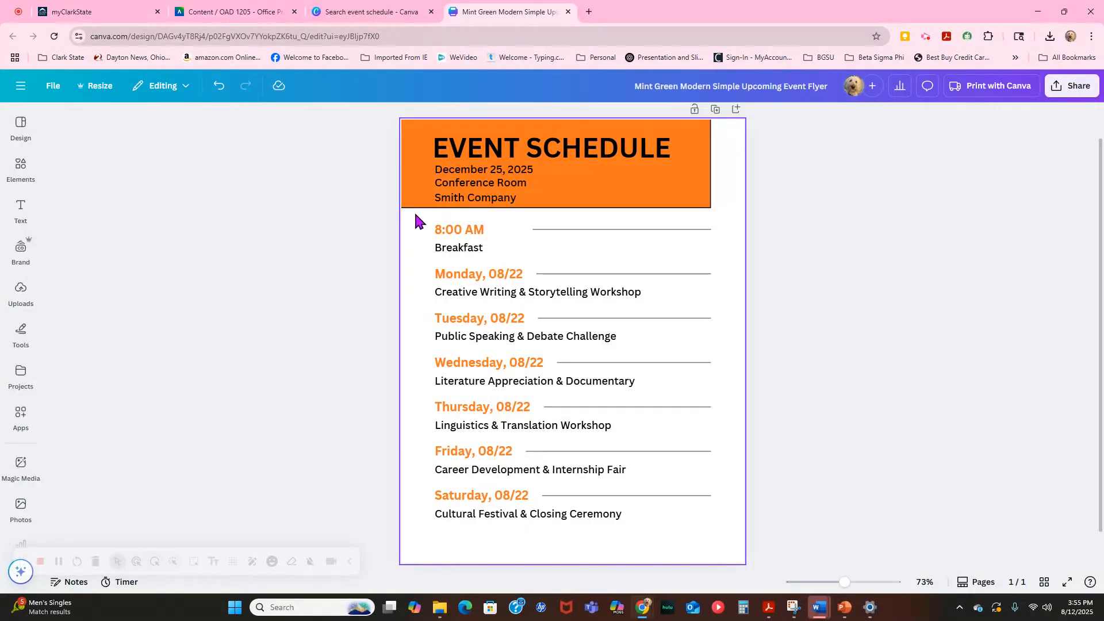
left_click_drag(407, 214, 713, 534)
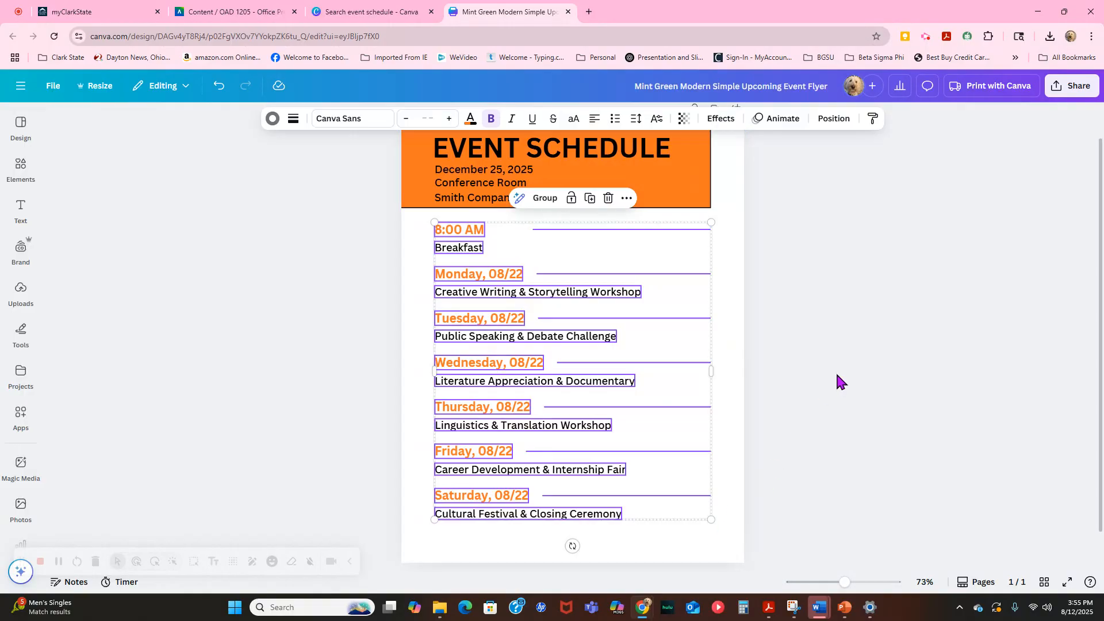
left_click(867, 262)
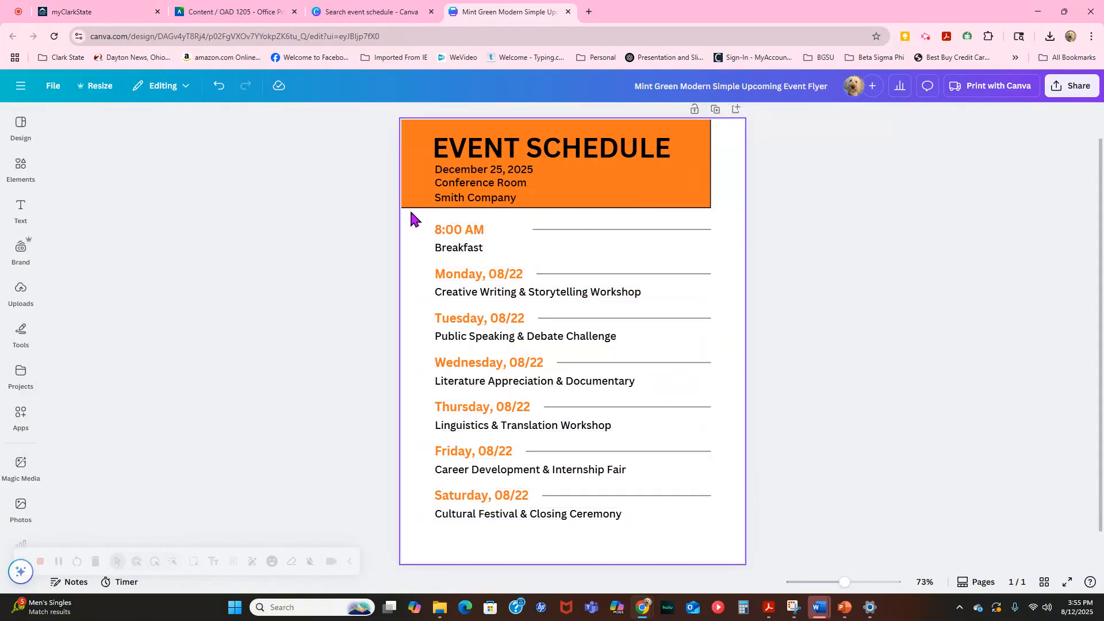
left_click_drag(418, 217, 723, 307)
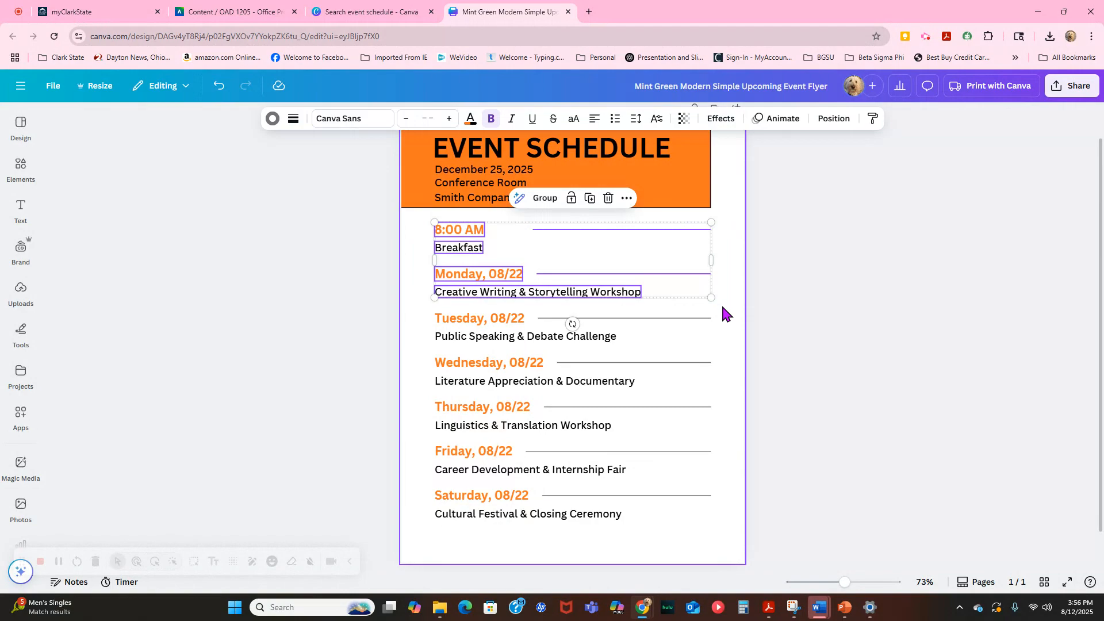
left_click(545, 199)
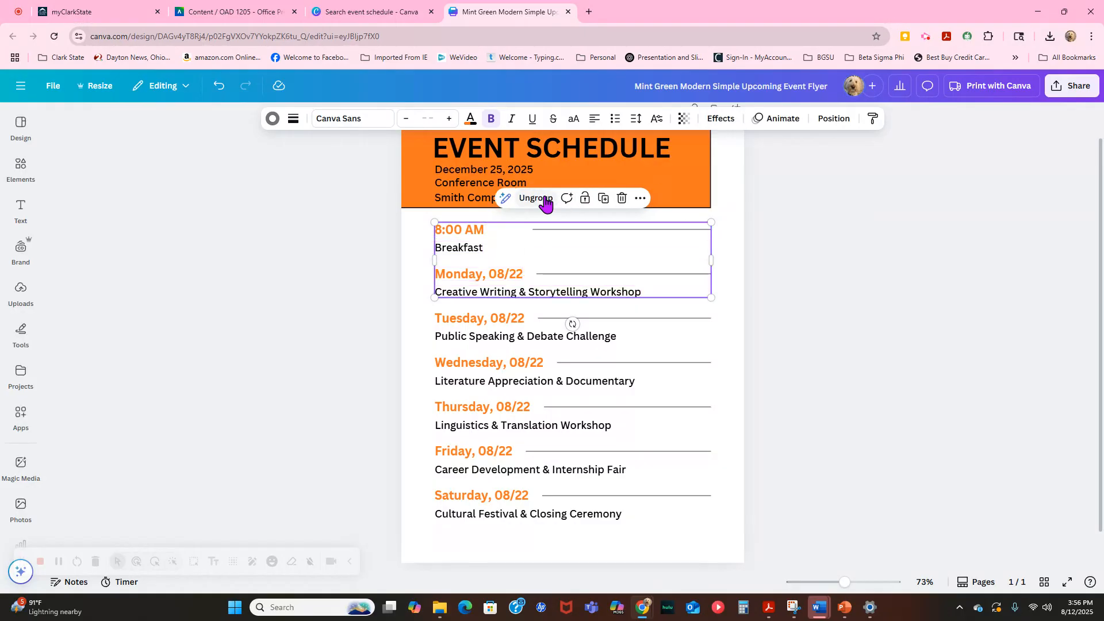
Duplicate the grouped entries and move the copy below the "Cultural Festival & Closing Ceremony" line
left_click(603, 200)
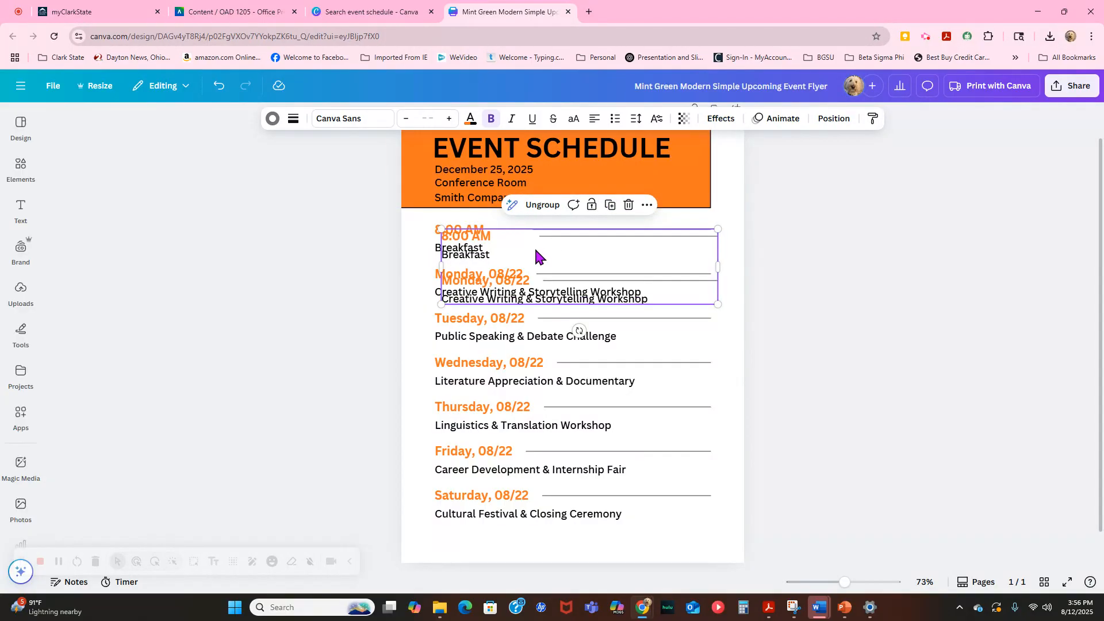
left_click_drag(535, 252, 517, 532)
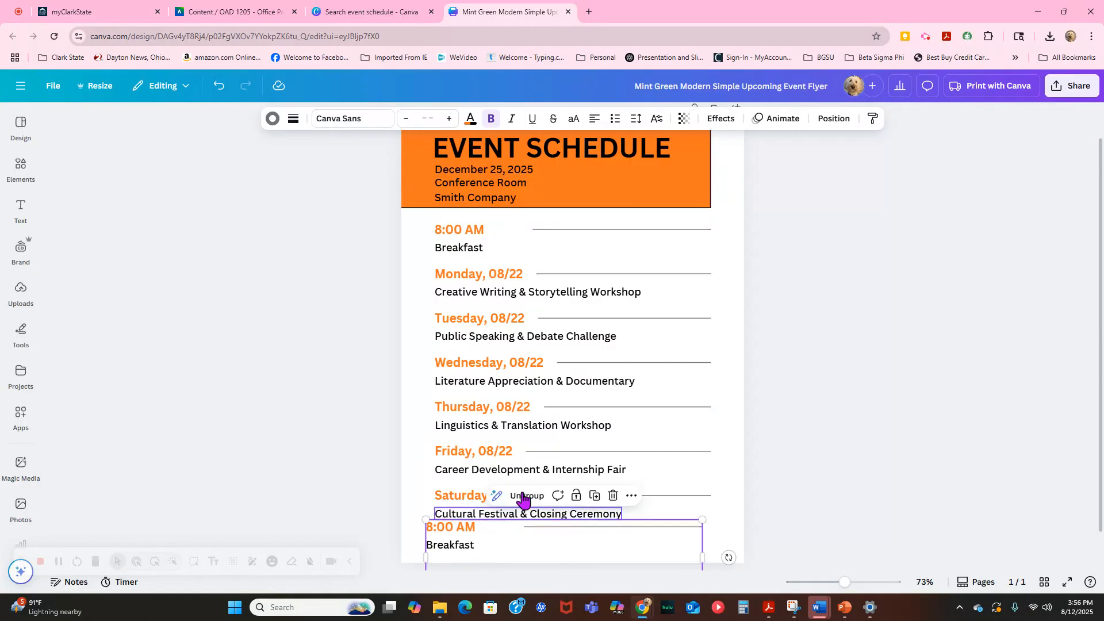
scroll(582, 463, "down", 1)
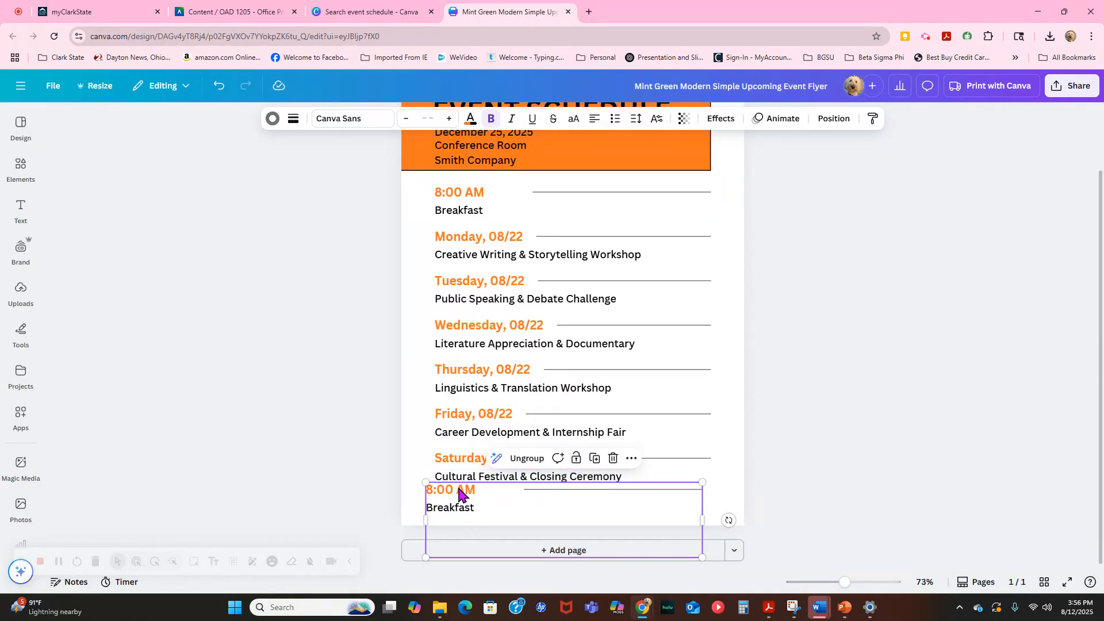
left_click(521, 459)
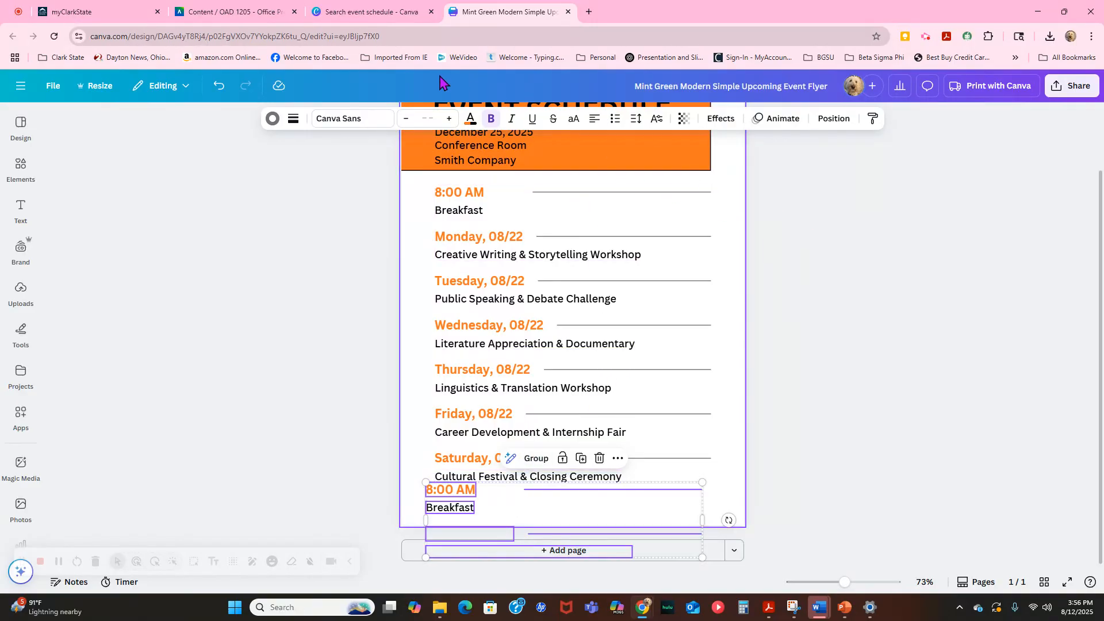
left_click(218, 89)
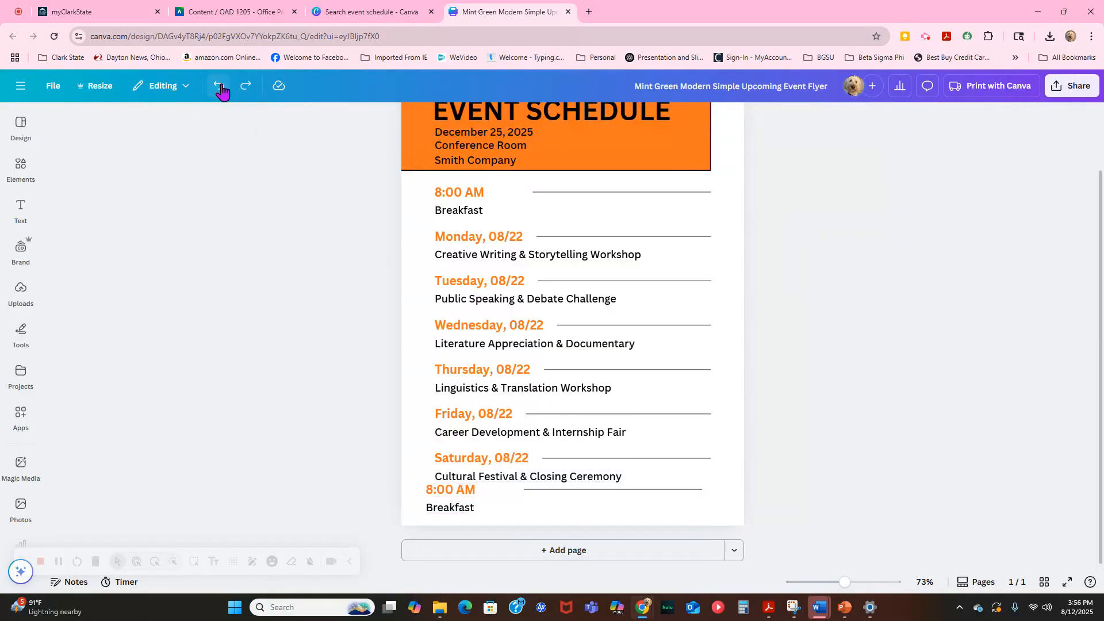
left_click(181, 89)
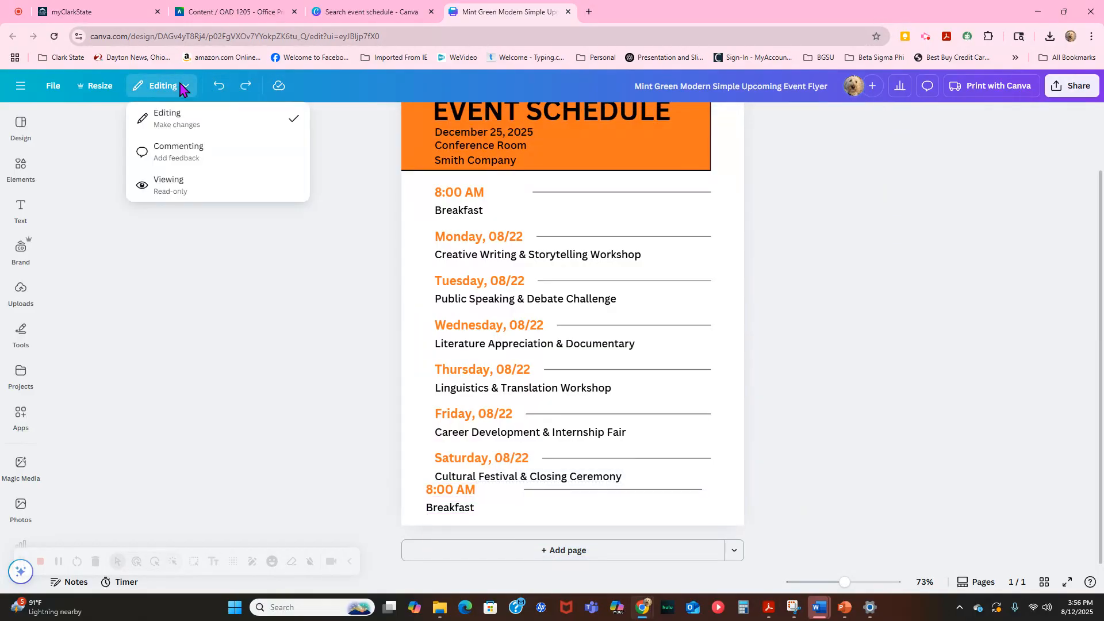
left_click(182, 89)
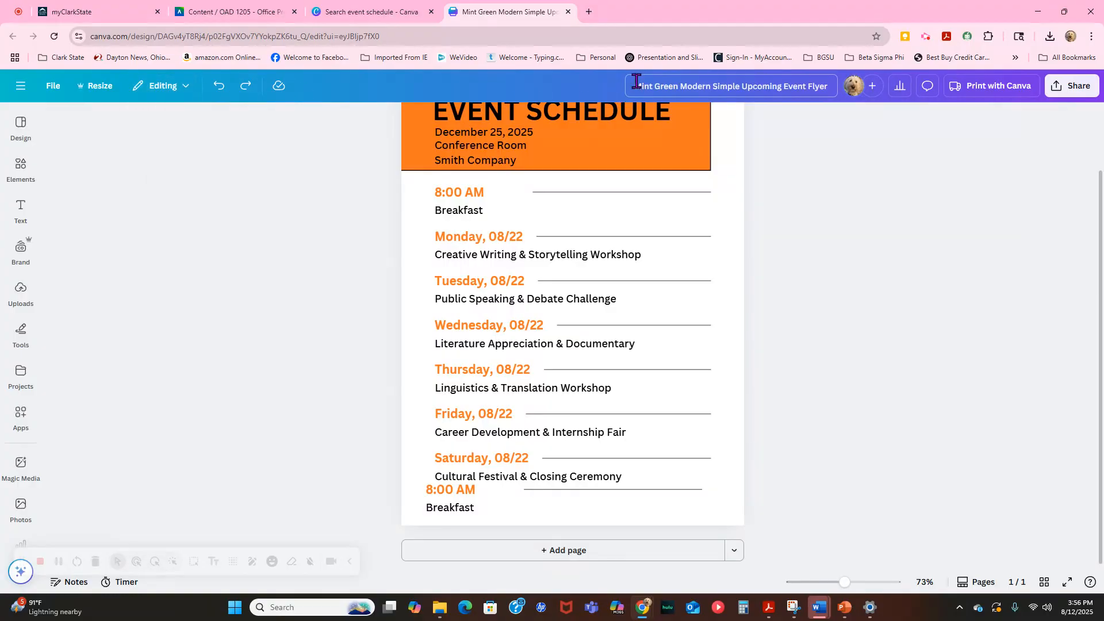
Rename the design as "Event Schedule"
left_click_drag(635, 85, 832, 86)
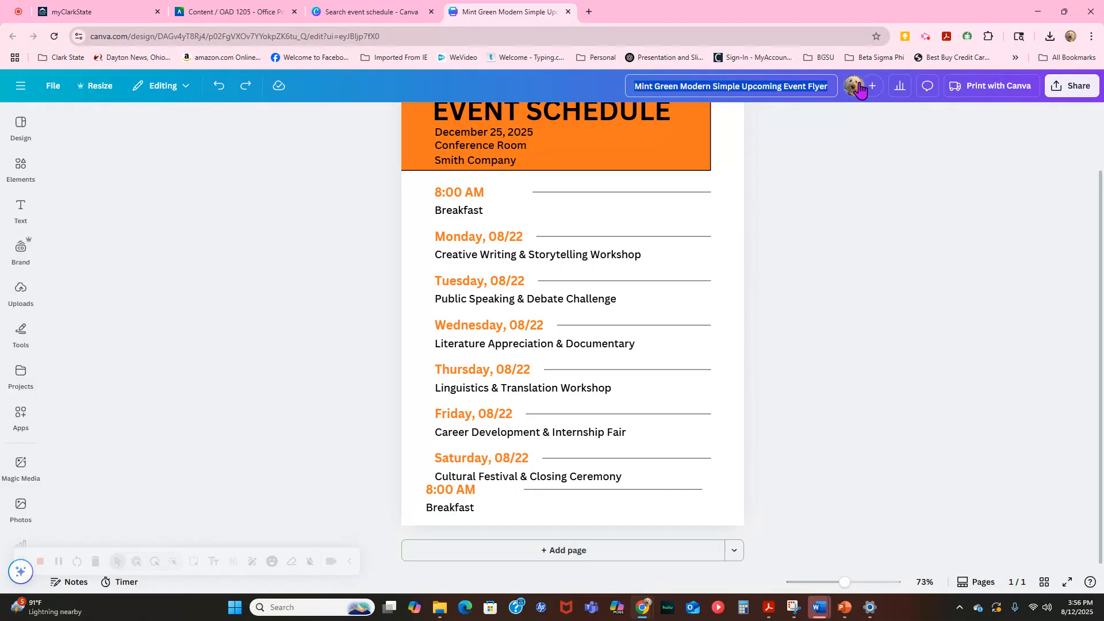
type("Event Sch")
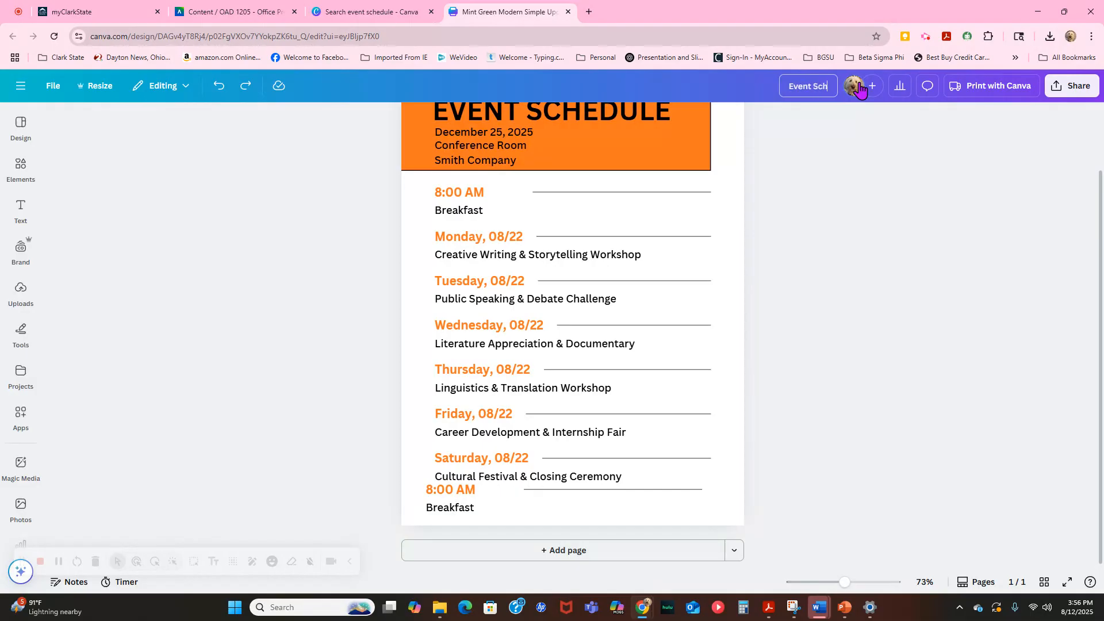
type("edule")
left_click(849, 166)
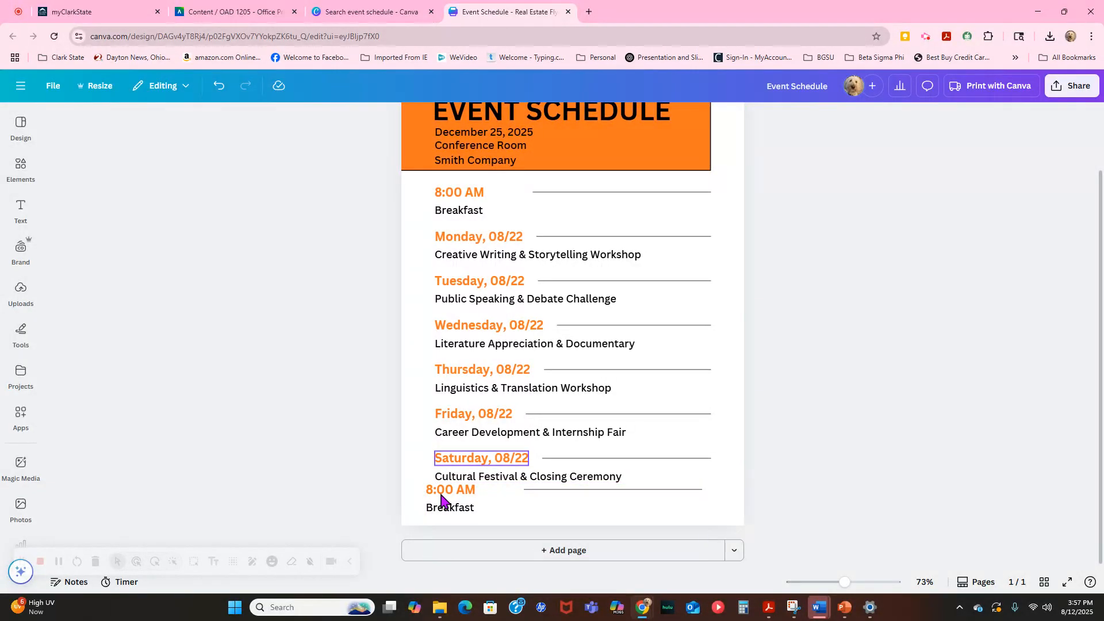
Shift the duplicated group at the flyer's bottom so its text and line align with the schedule entries above
left_click(434, 512)
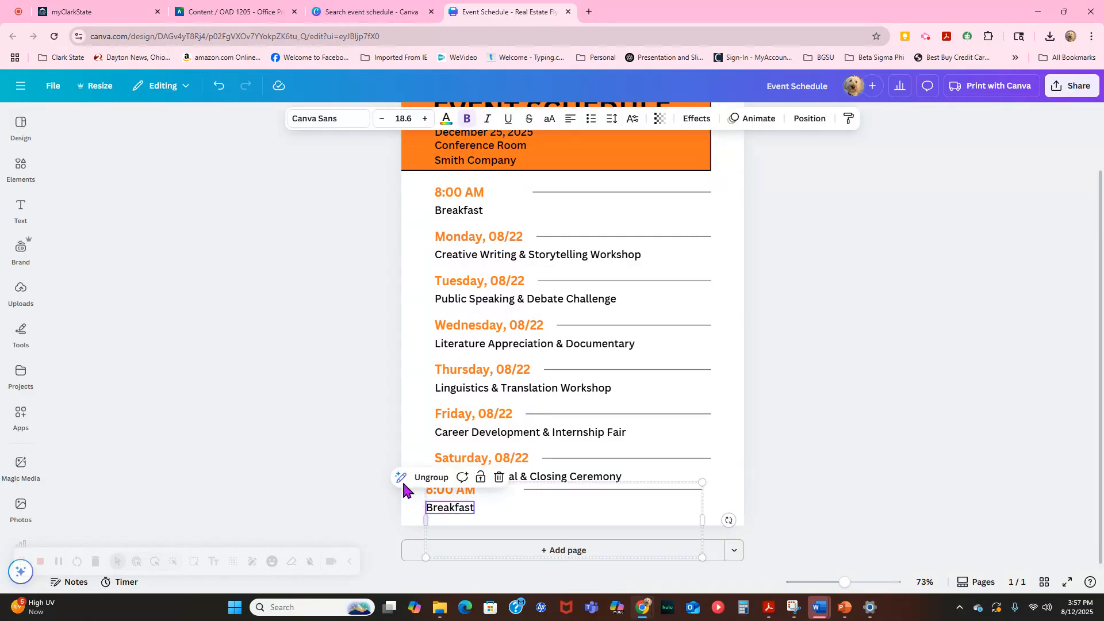
left_click(820, 405)
left_click(451, 494)
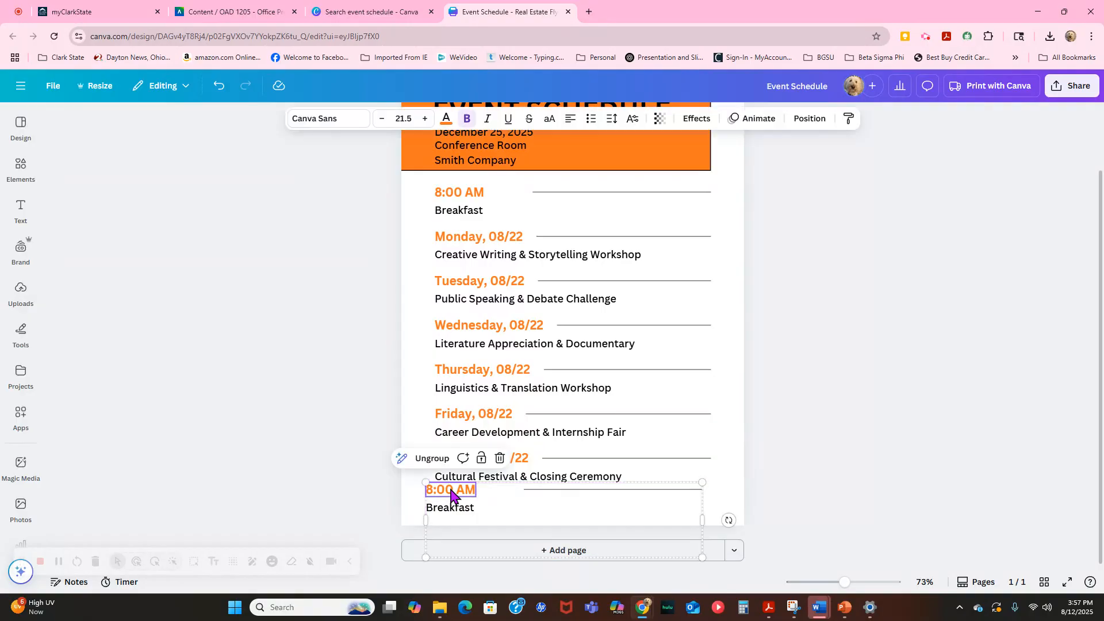
left_click(536, 489)
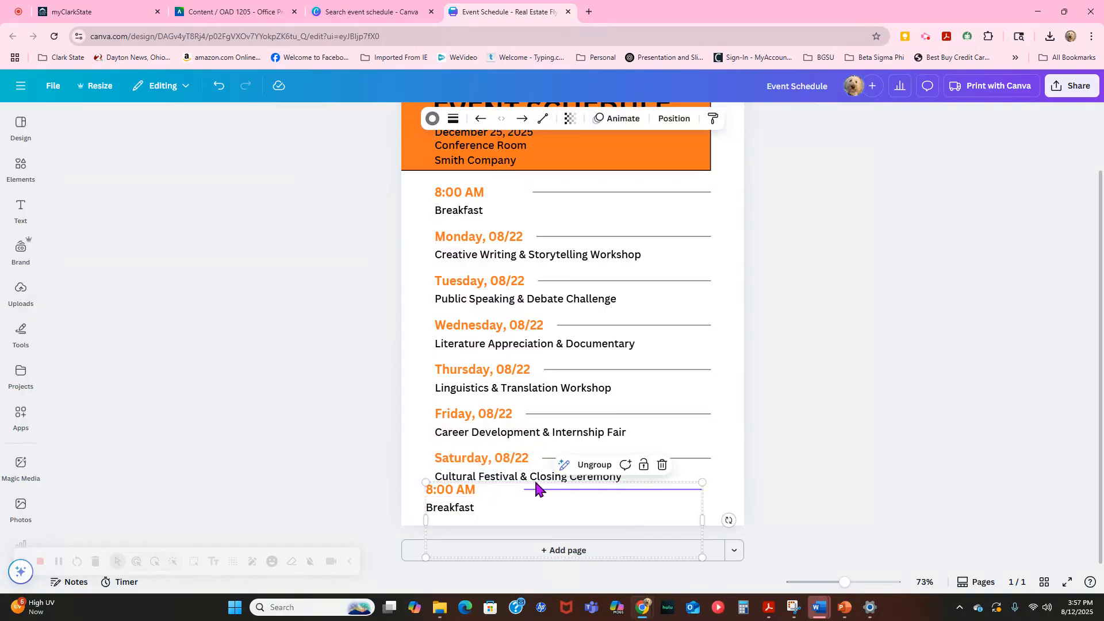
left_click(601, 485)
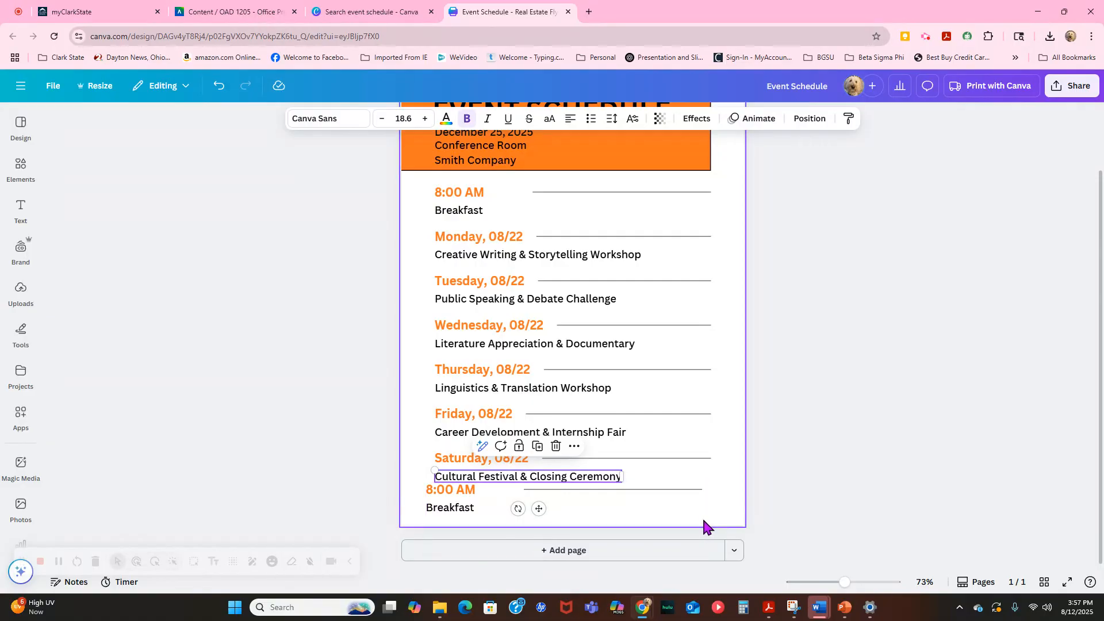
left_click(632, 516)
left_click_drag(632, 515, 646, 522)
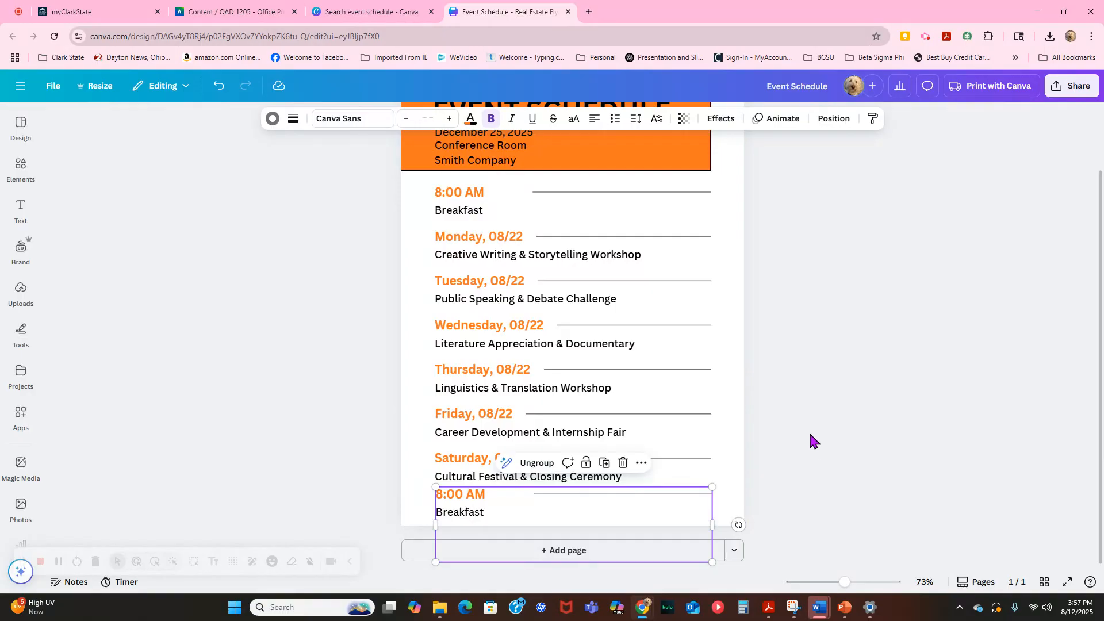
scroll(811, 434, "down", 1)
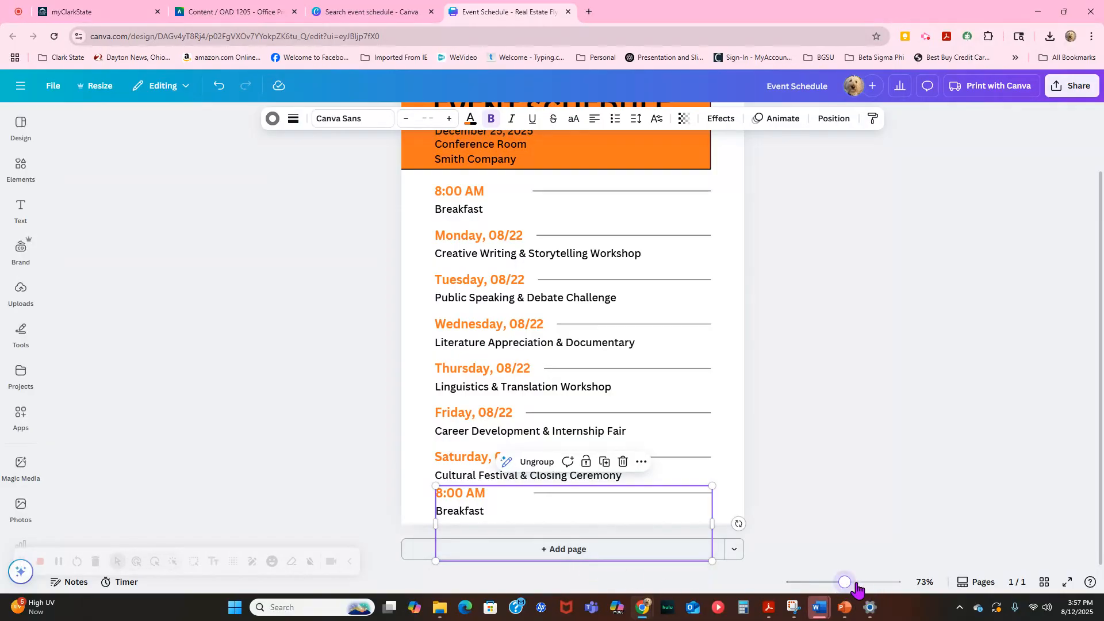
left_click_drag(844, 582, 875, 583)
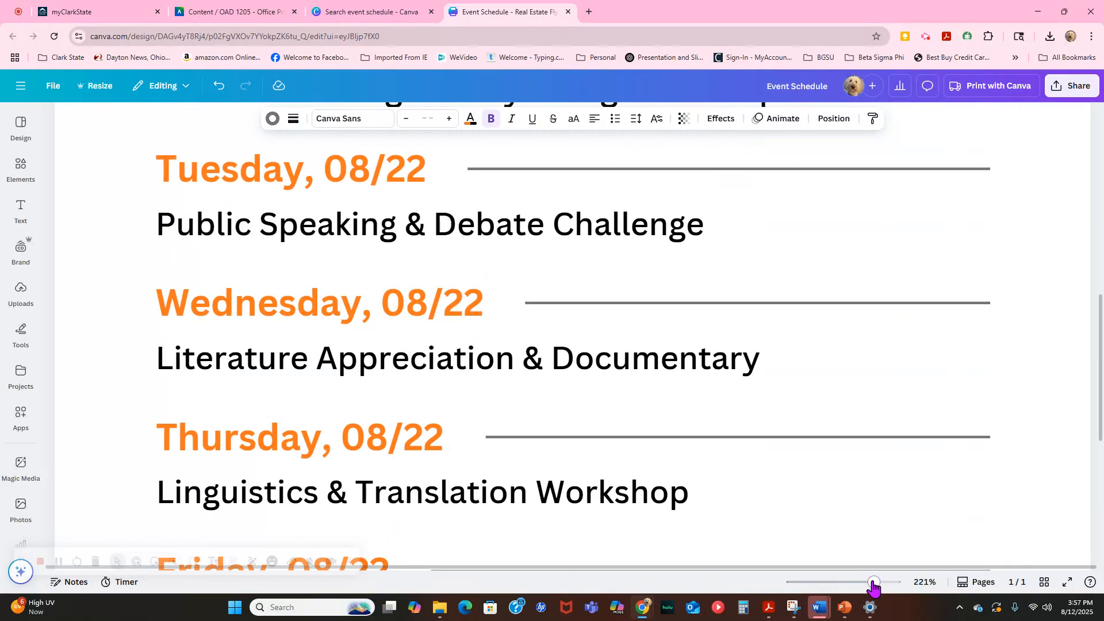
left_click(413, 308)
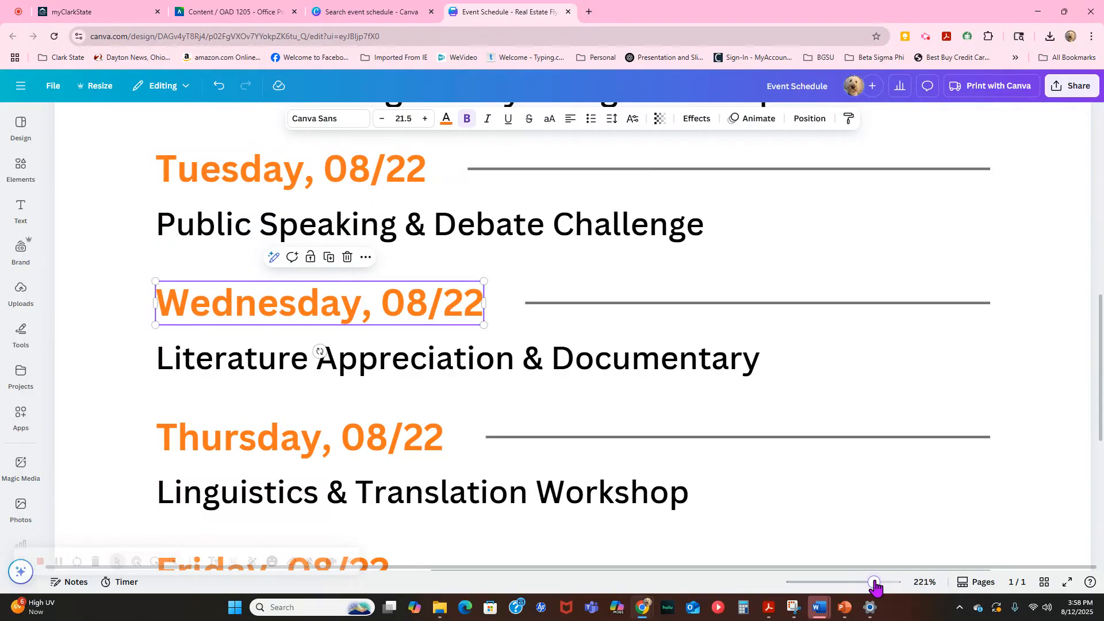
left_click_drag(875, 583, 837, 590)
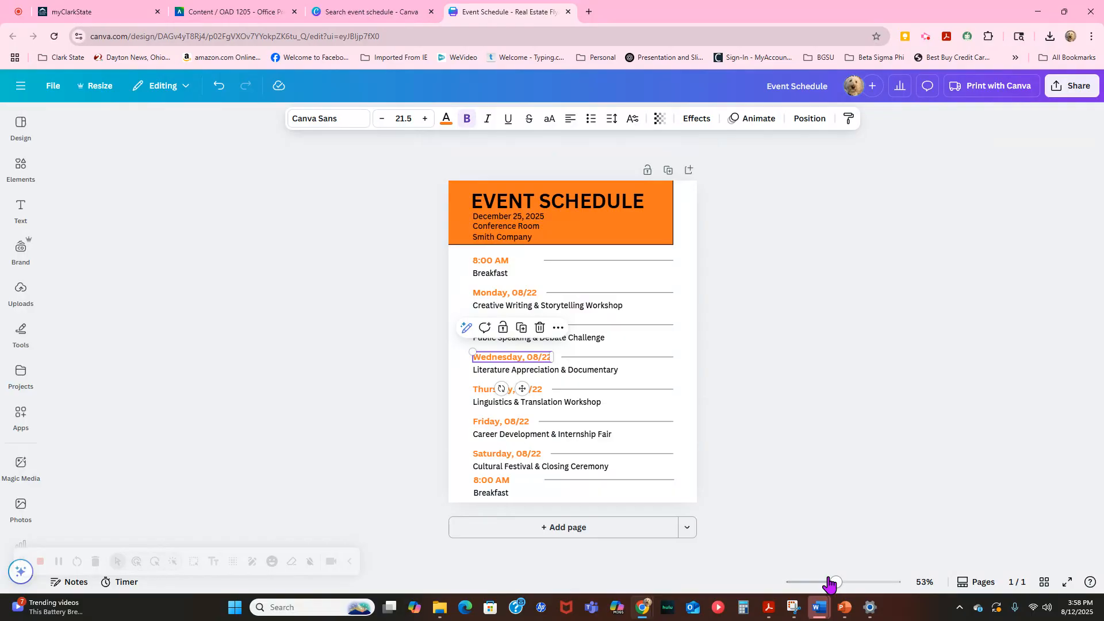
Download the flyer as a PDF Standard file and close the opened PDF
left_click(52, 86)
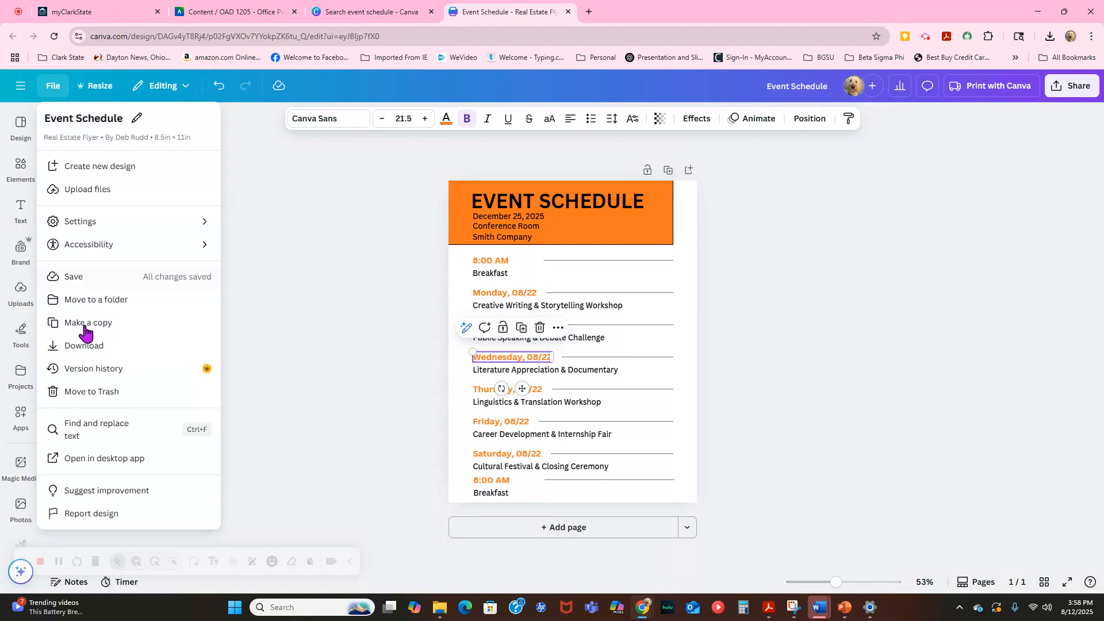
left_click(84, 346)
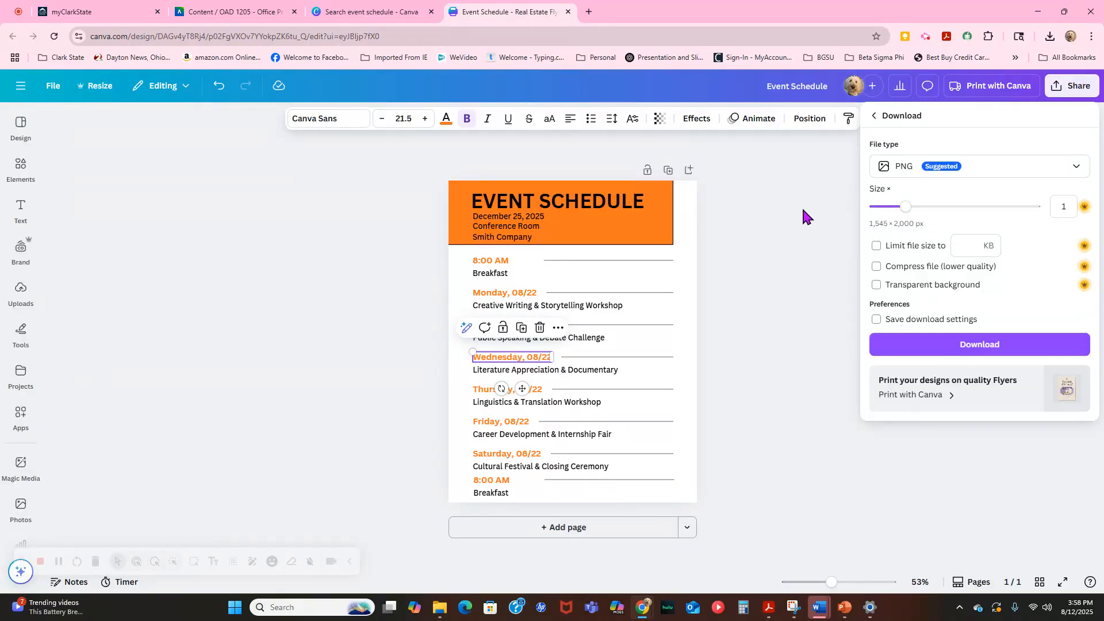
left_click(918, 166)
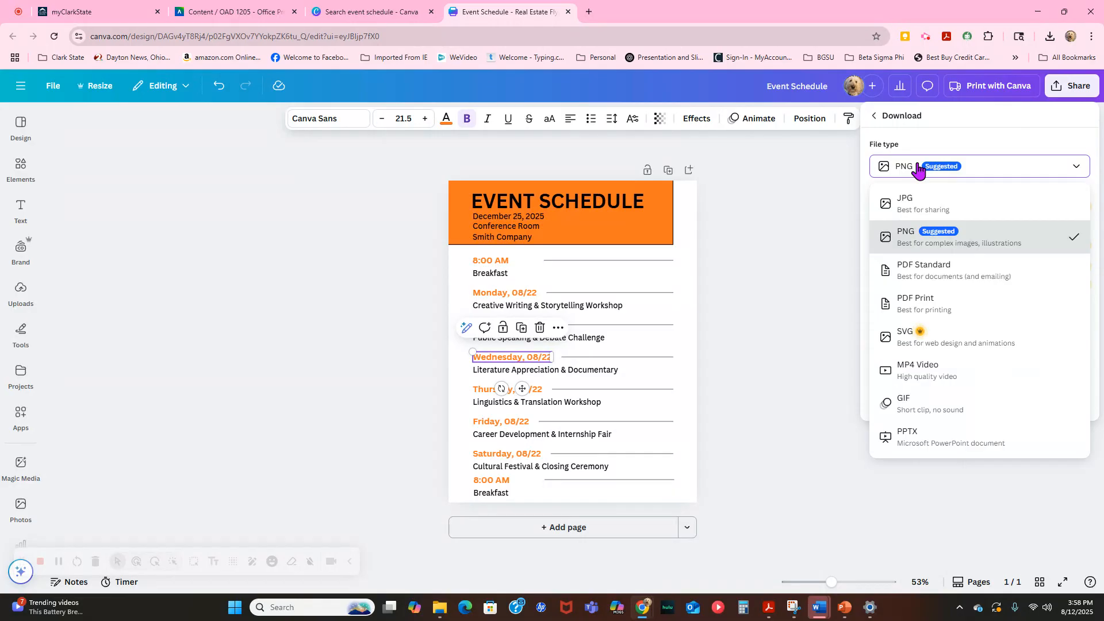
left_click(927, 272)
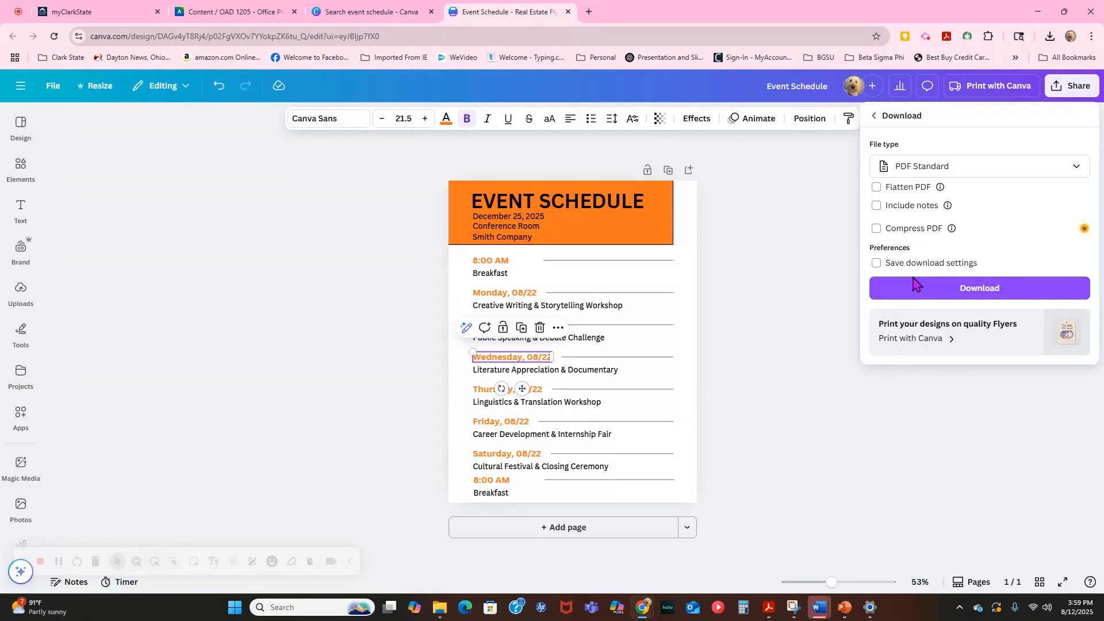
left_click(906, 289)
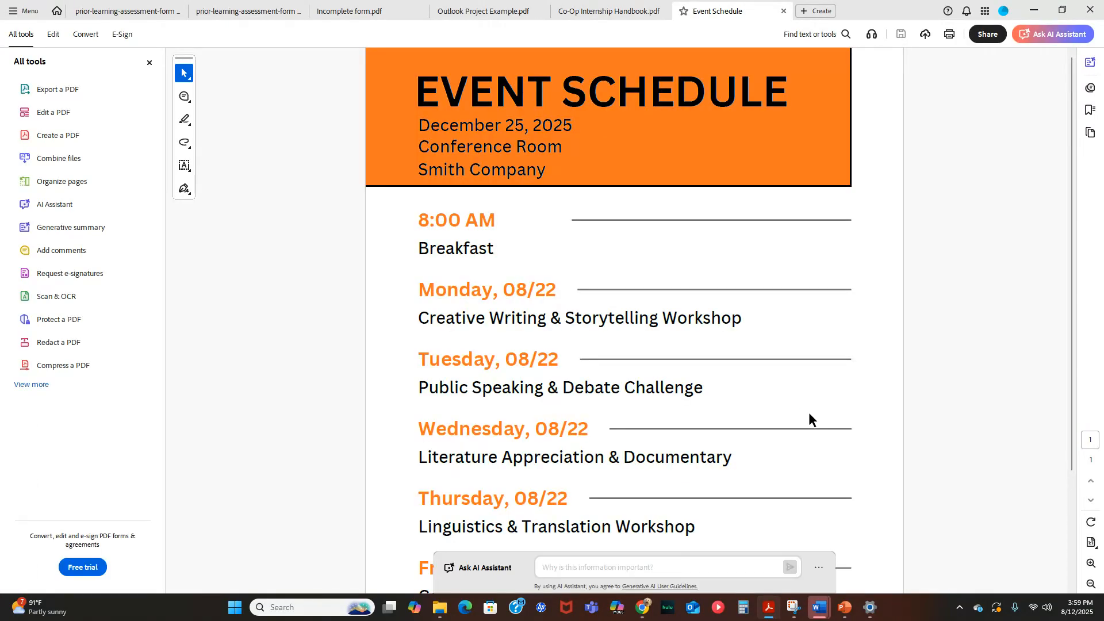
left_click(1081, 9)
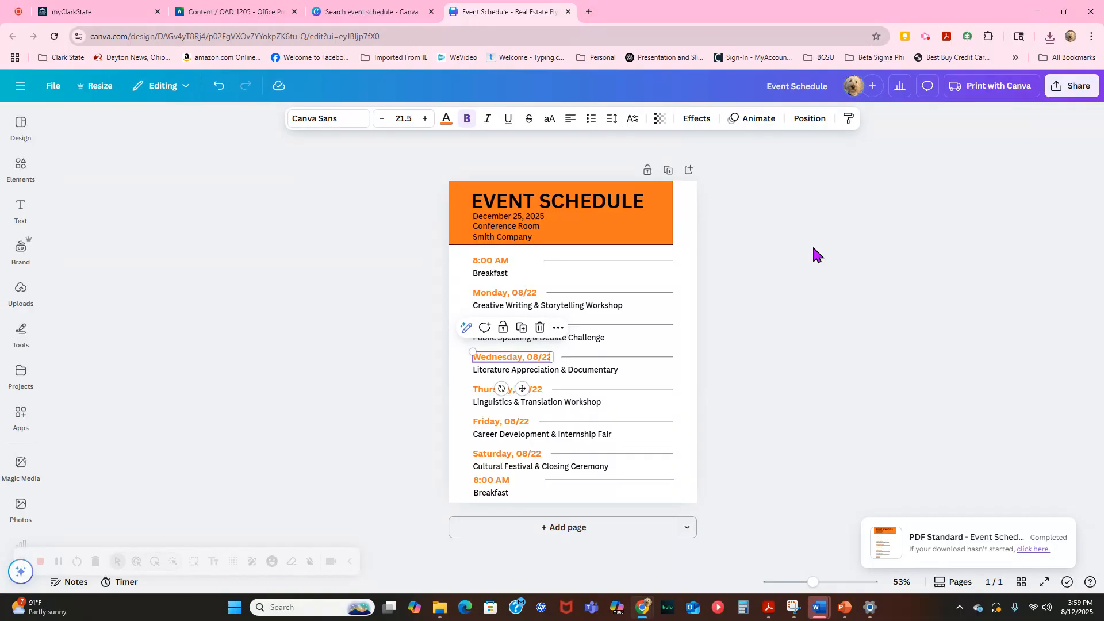
left_click(926, 36)
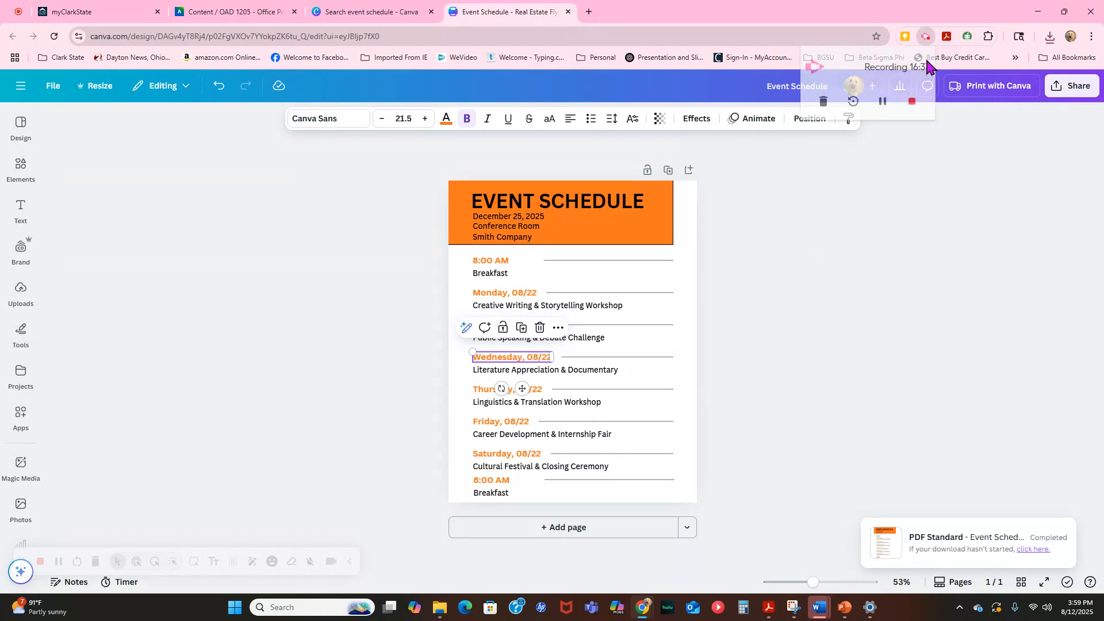